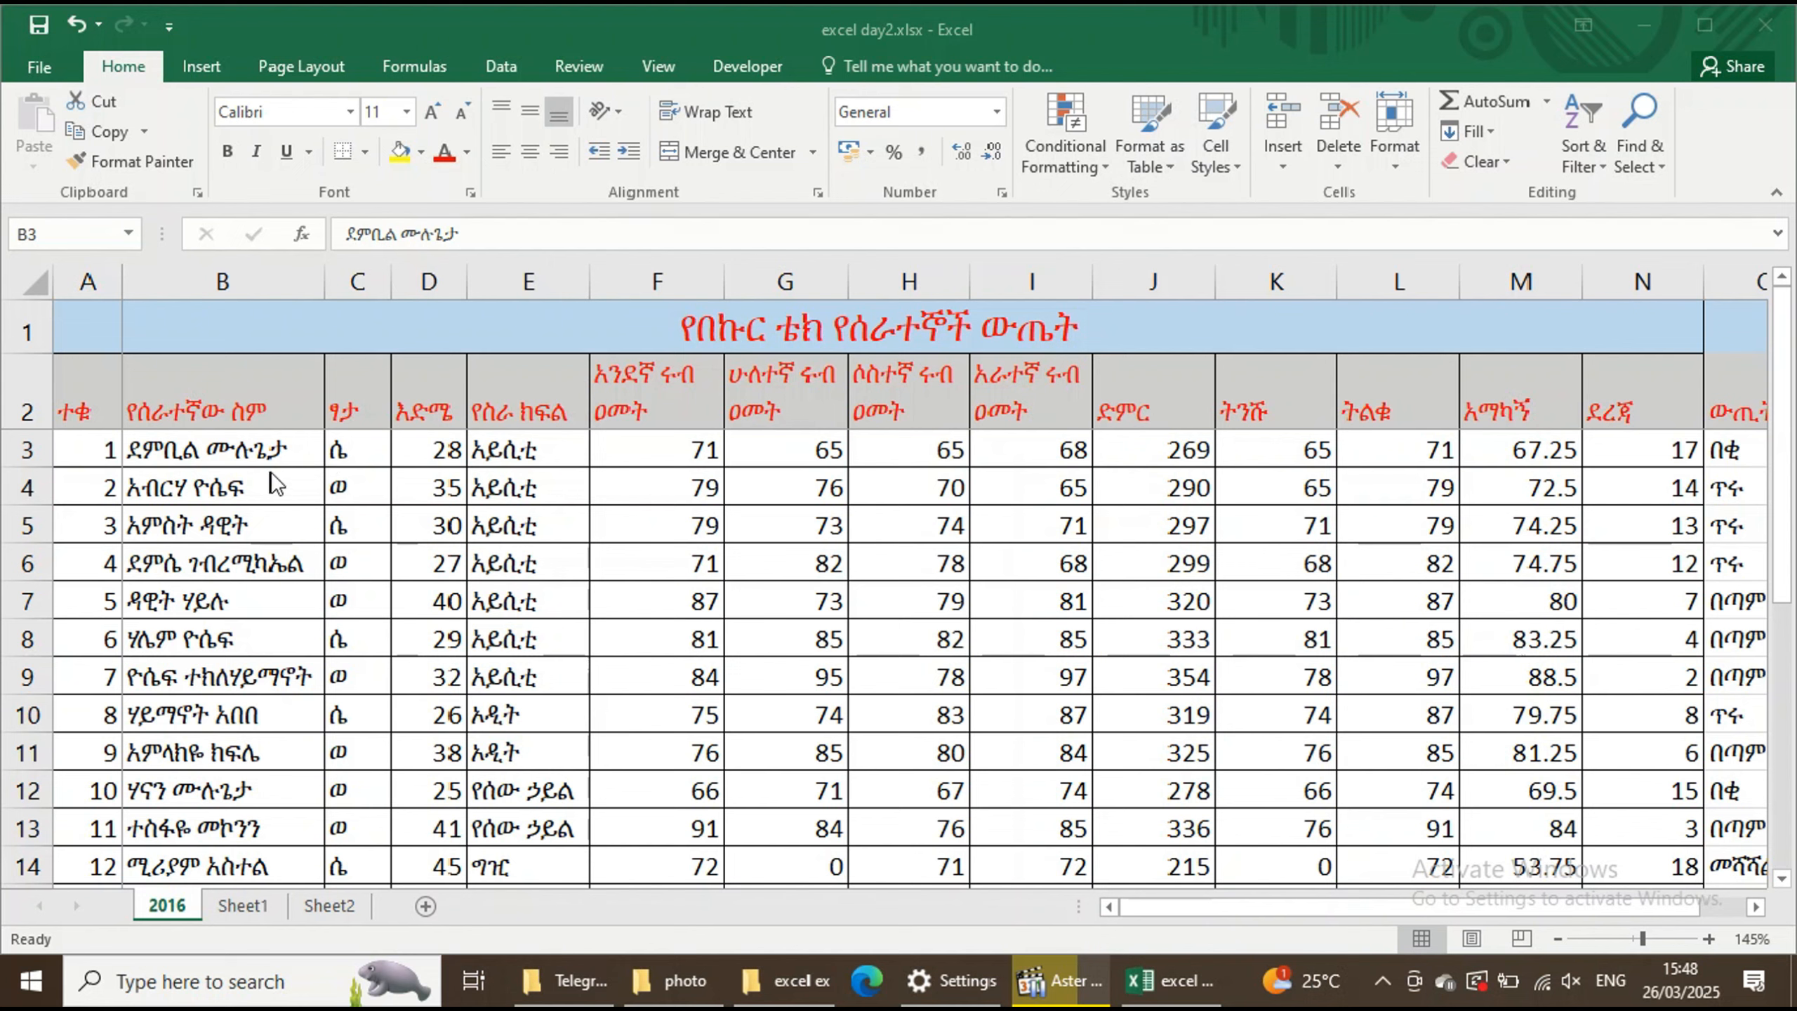
# - Add a comment to cell B3, clear its default text and narrow the comment box to roughly portrait-photo proportions
pyautogui.click(228, 450)
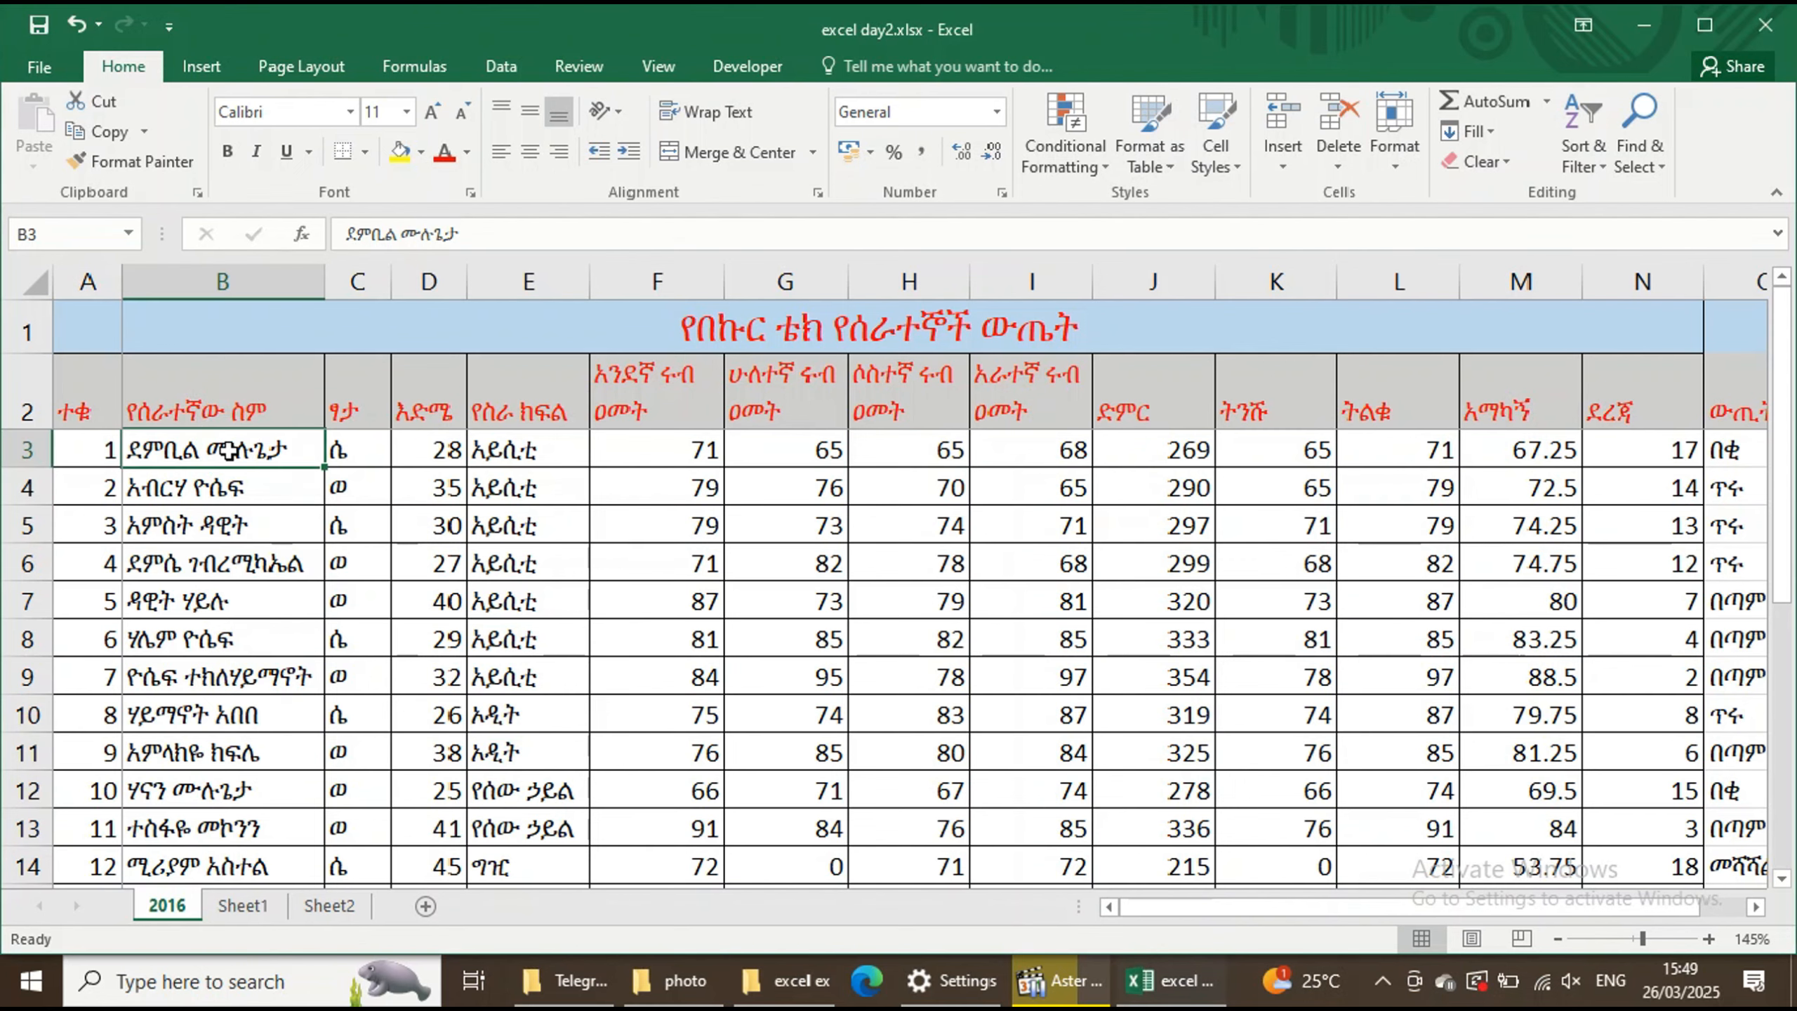
pyautogui.scroll(-11, 217, 528)
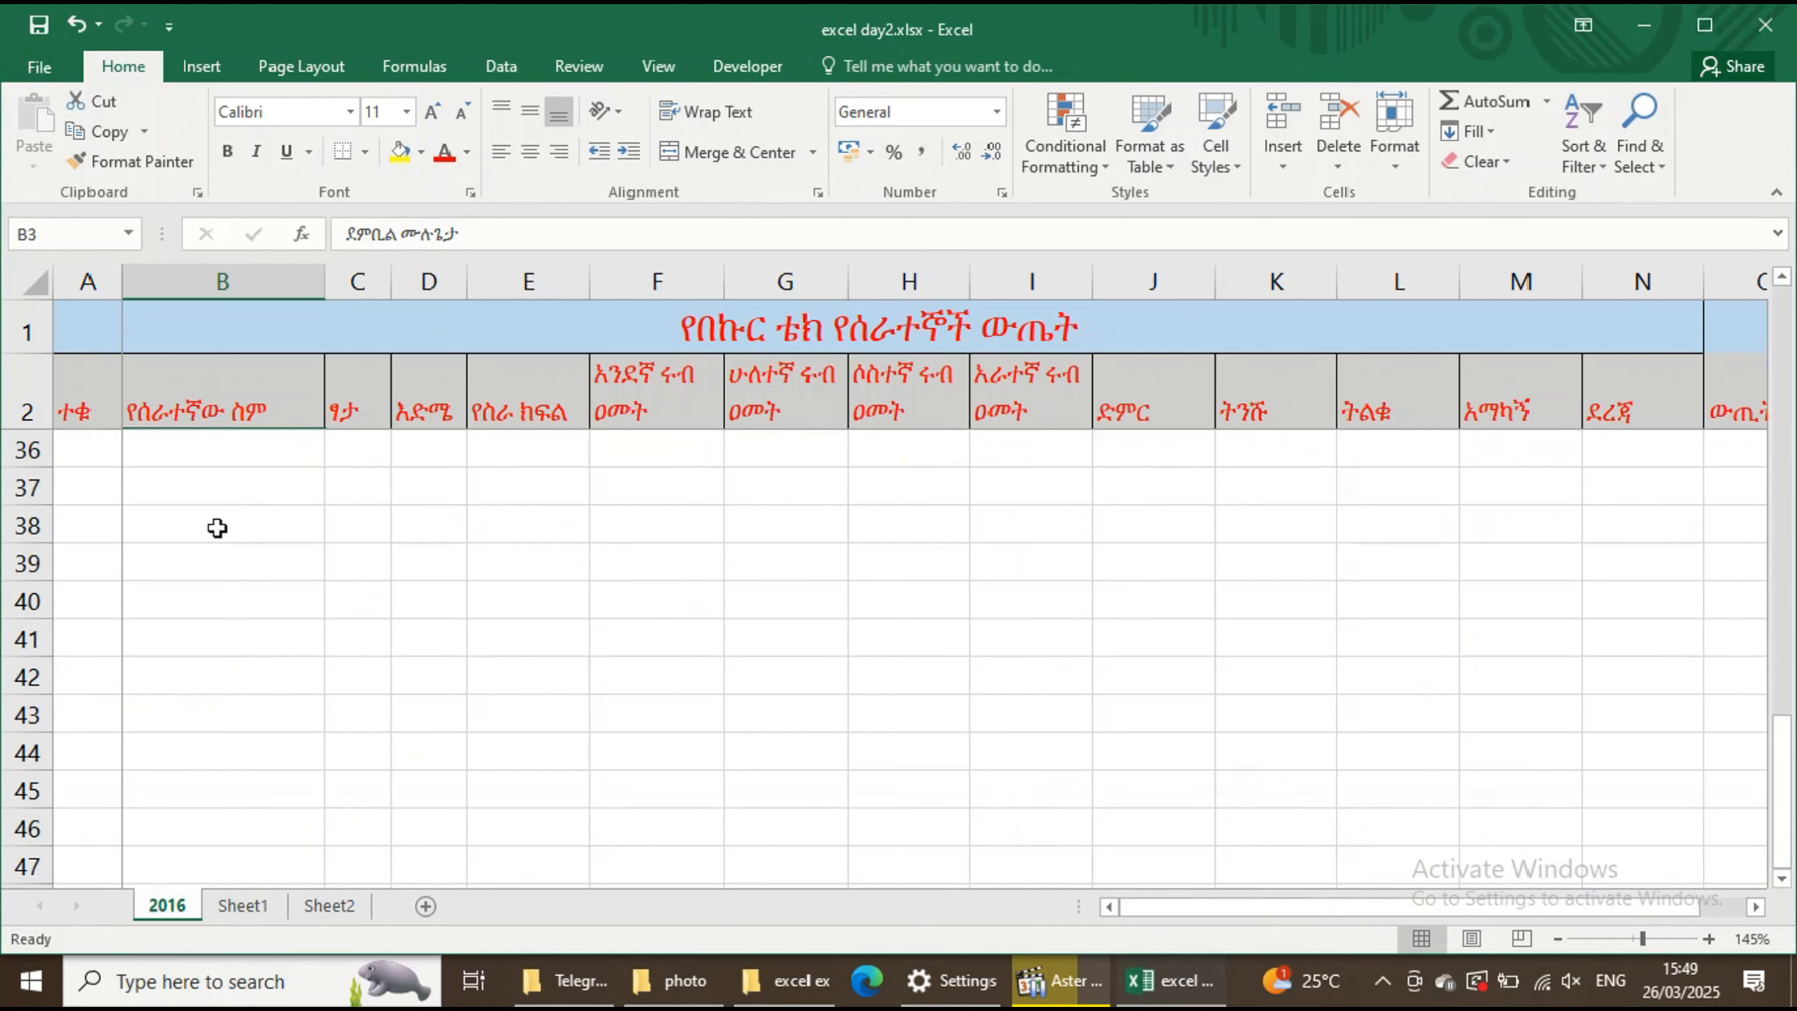
pyautogui.scroll(11, 217, 528)
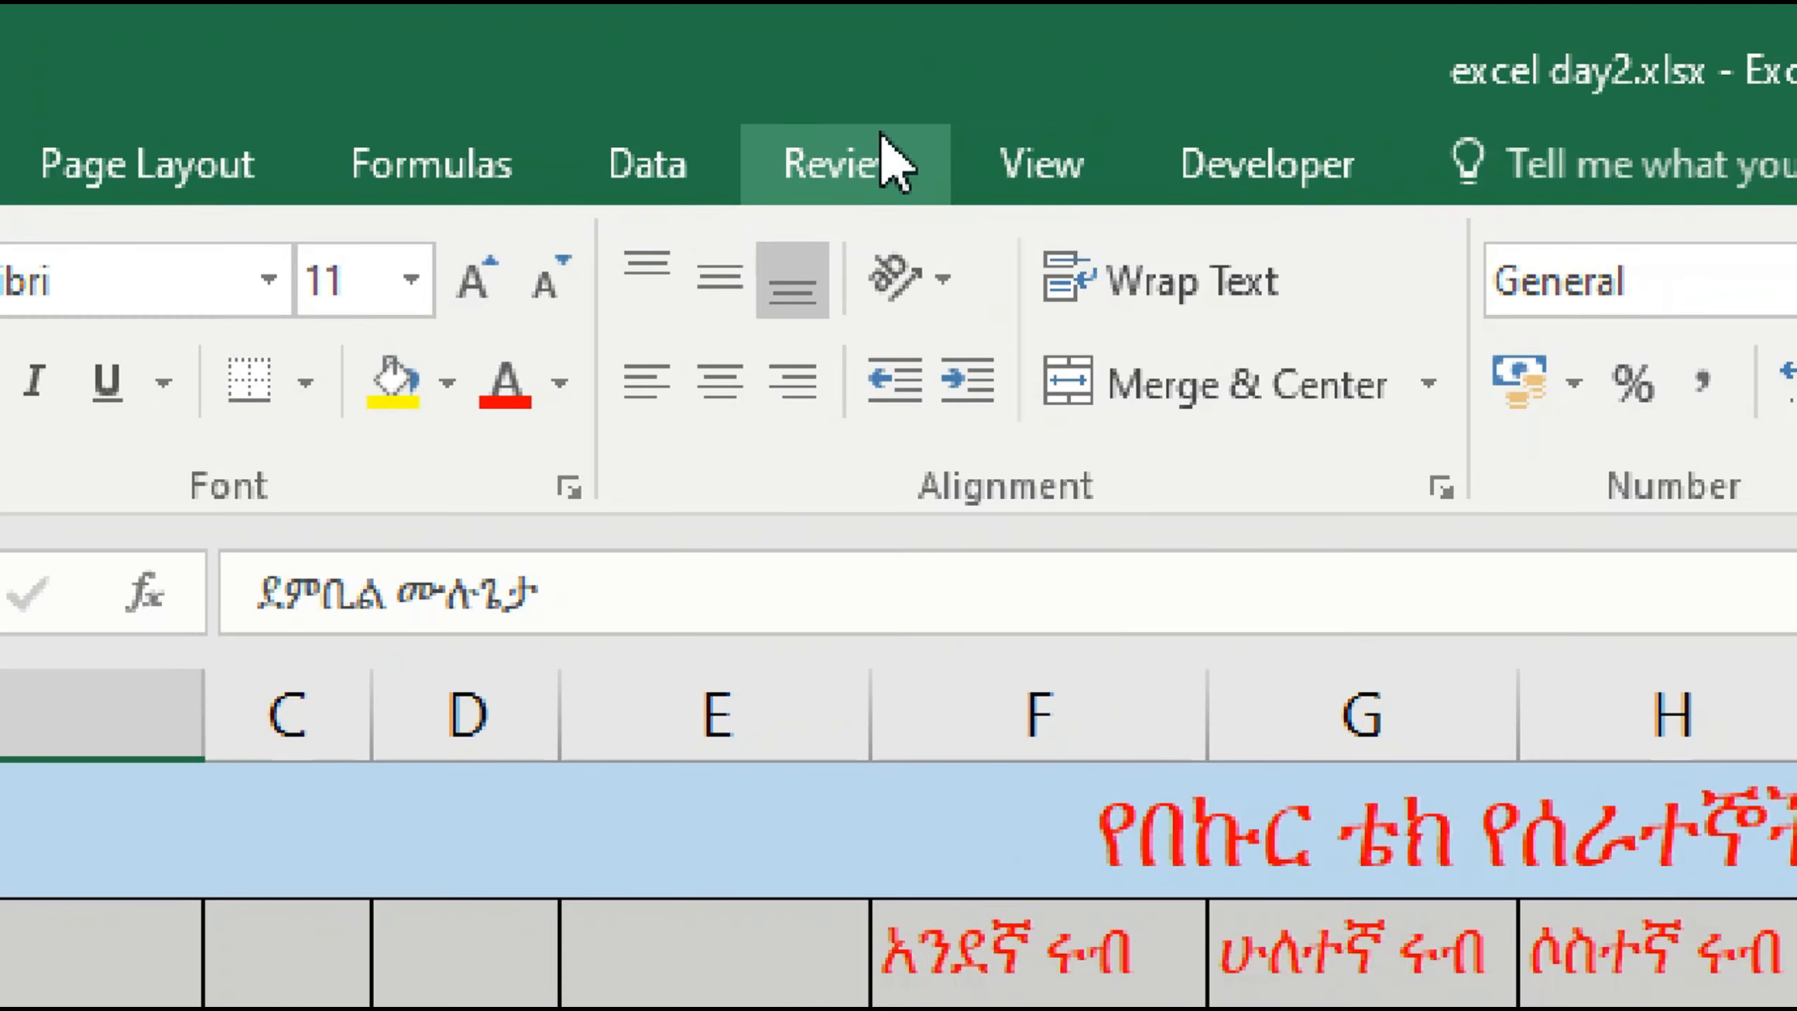
pyautogui.click(600, 61)
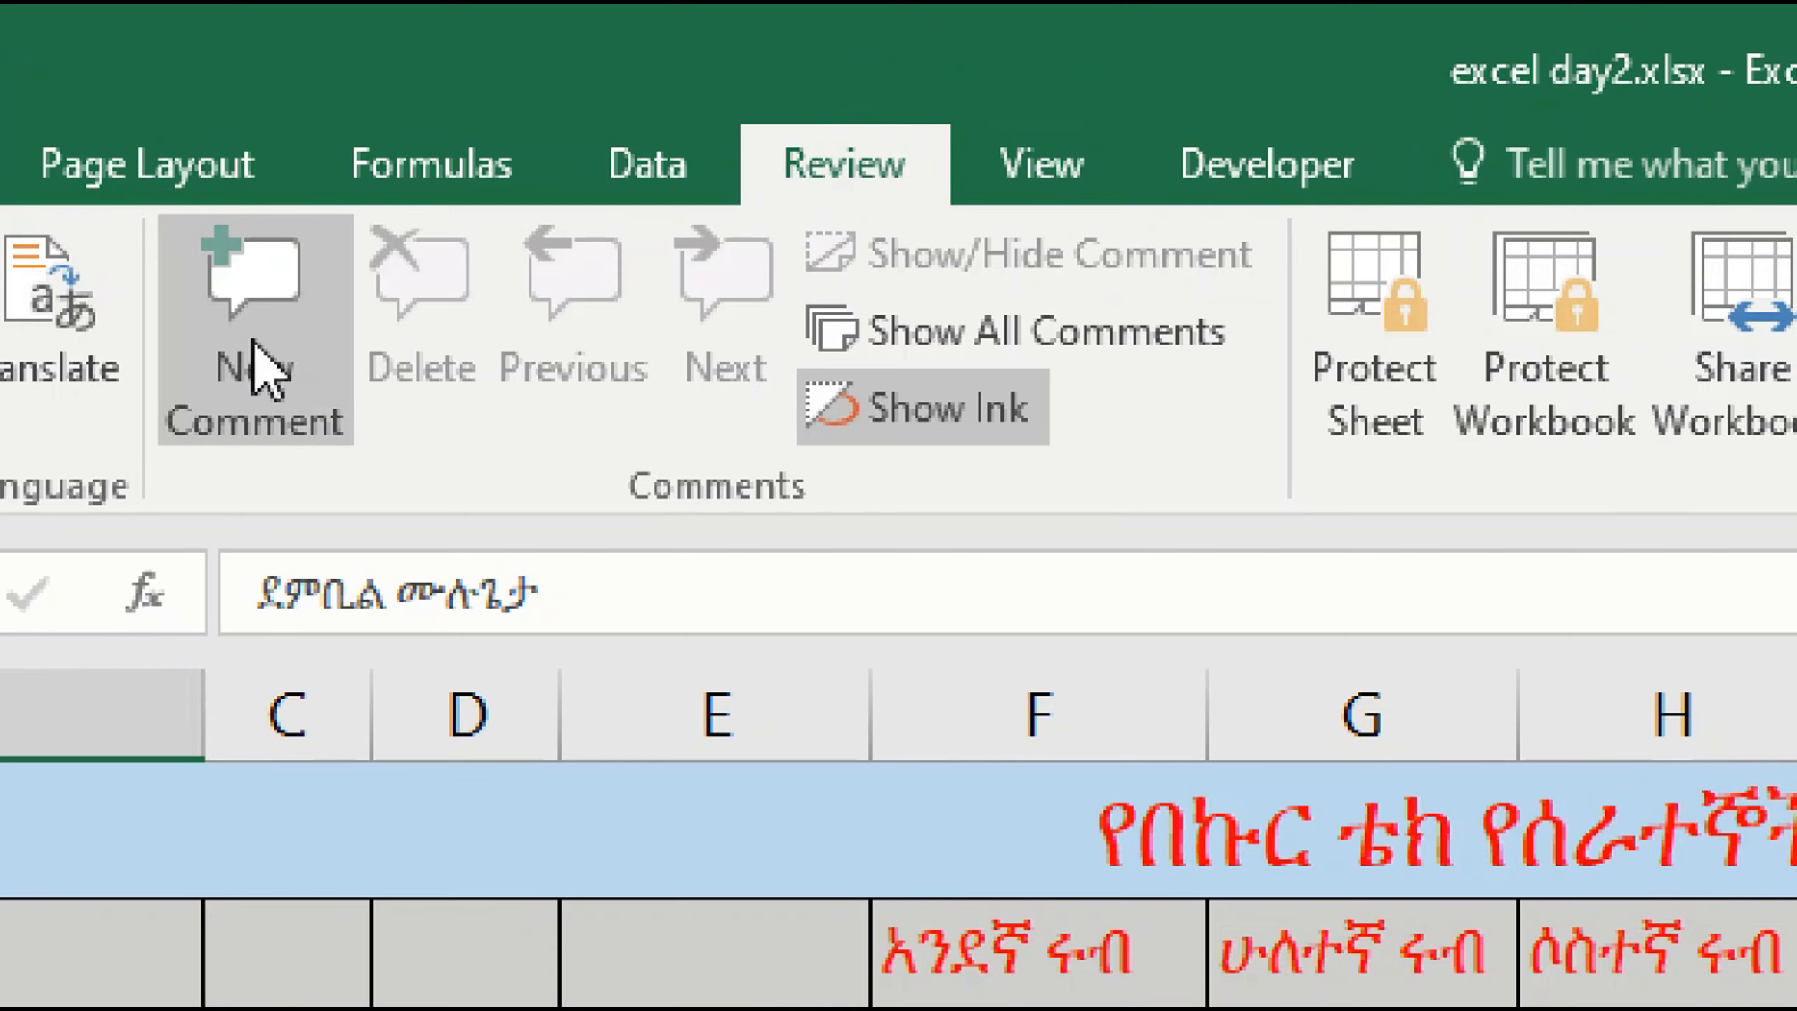
pyautogui.click(273, 354)
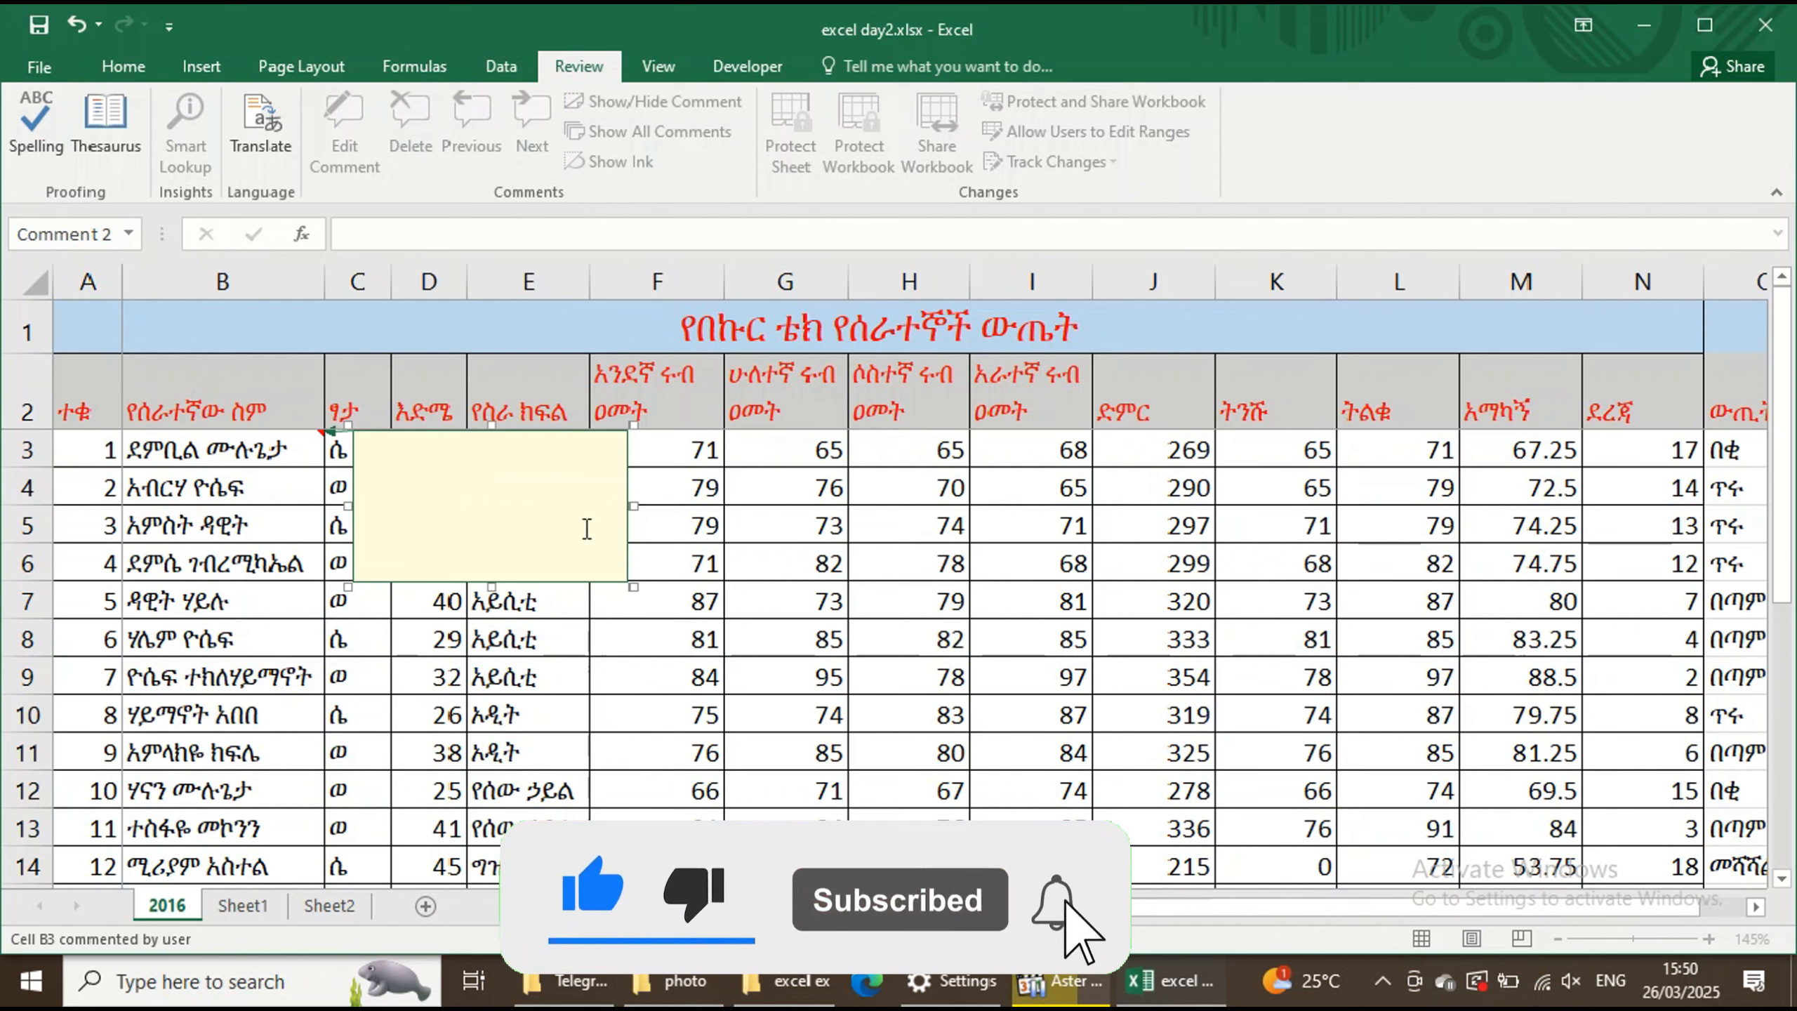
pyautogui.click(629, 588)
pyautogui.moveTo(628, 589); pyautogui.dragTo(514, 582)
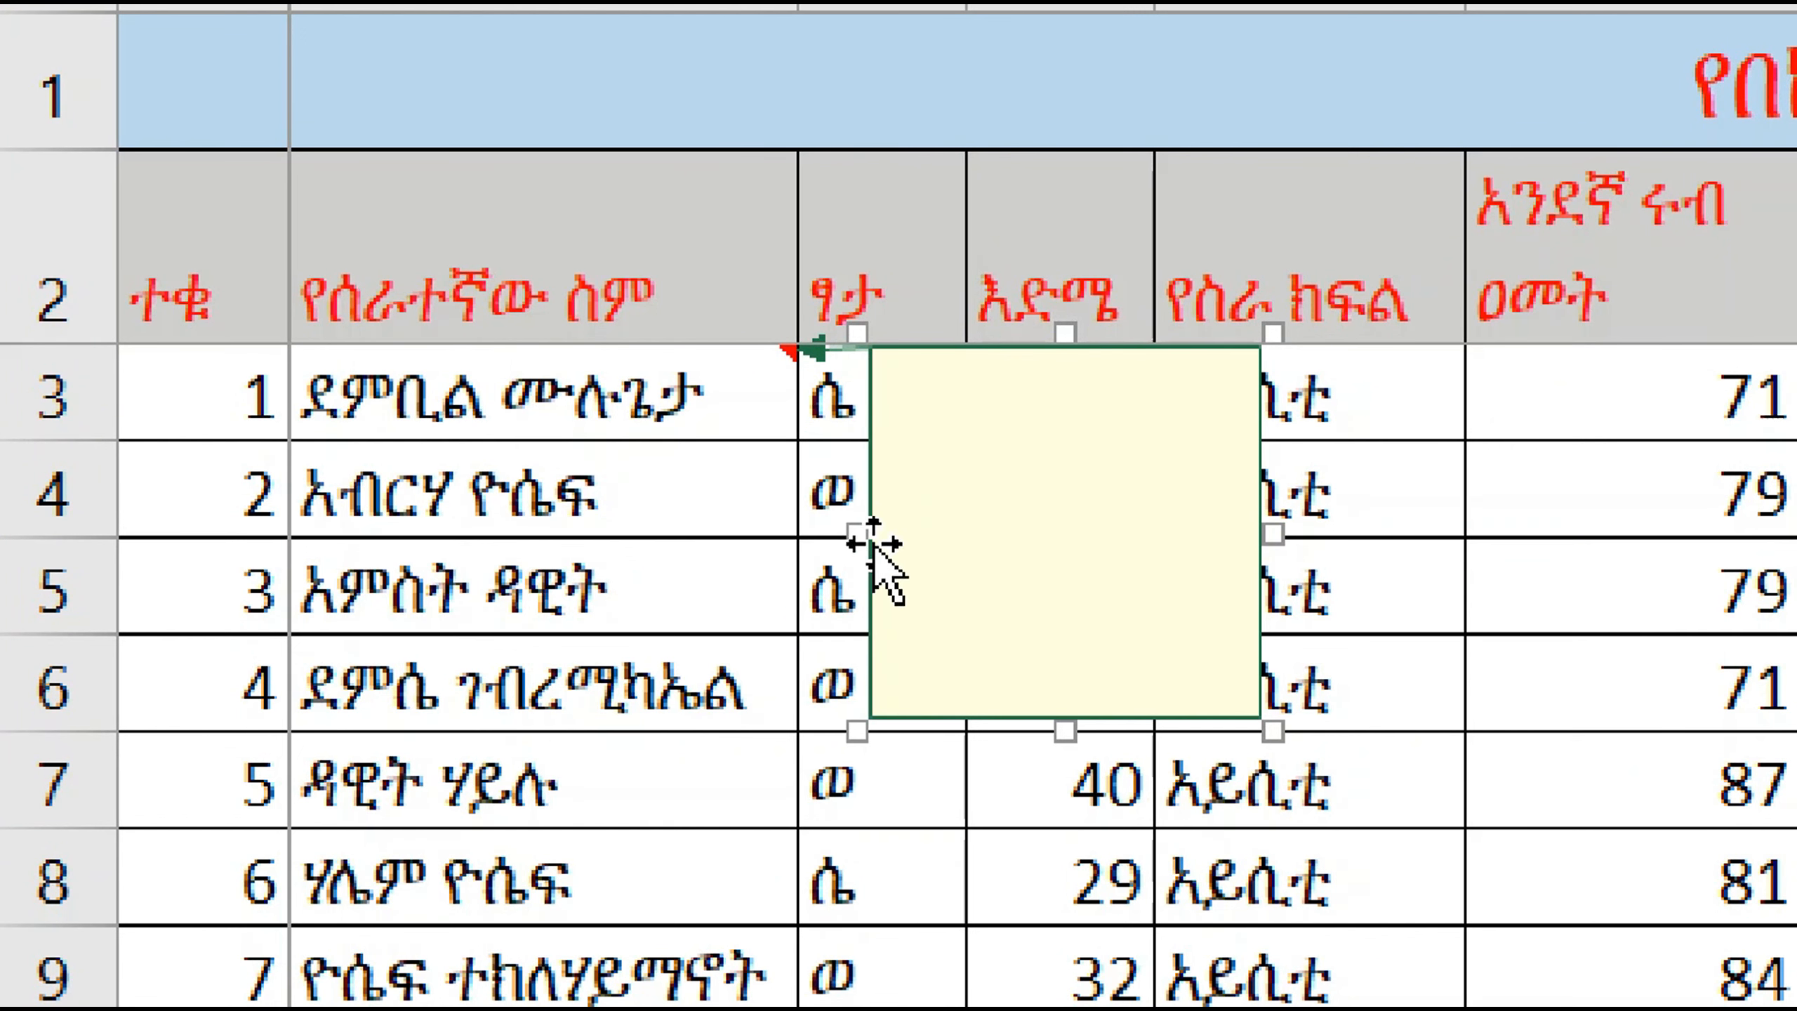
# - Open the Fill Effects settings for the B3 comment's fill color
pyautogui.rightClick(872, 531)
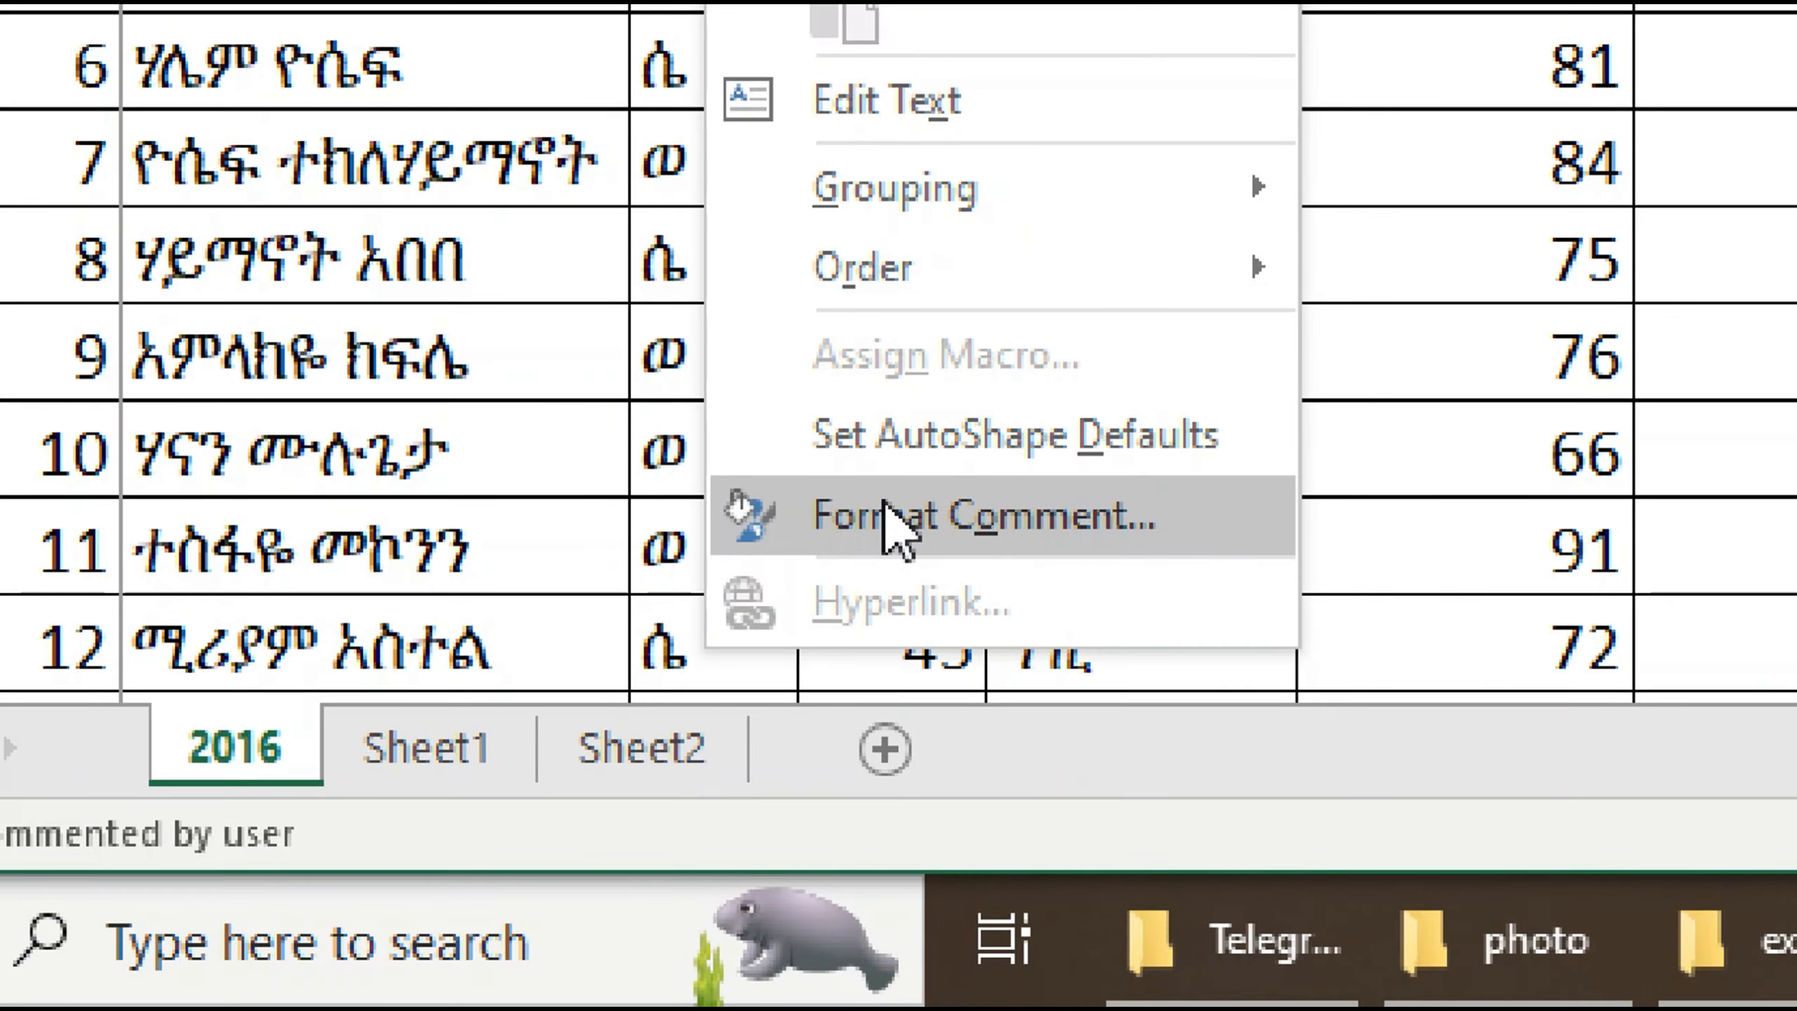
pyautogui.click(884, 503)
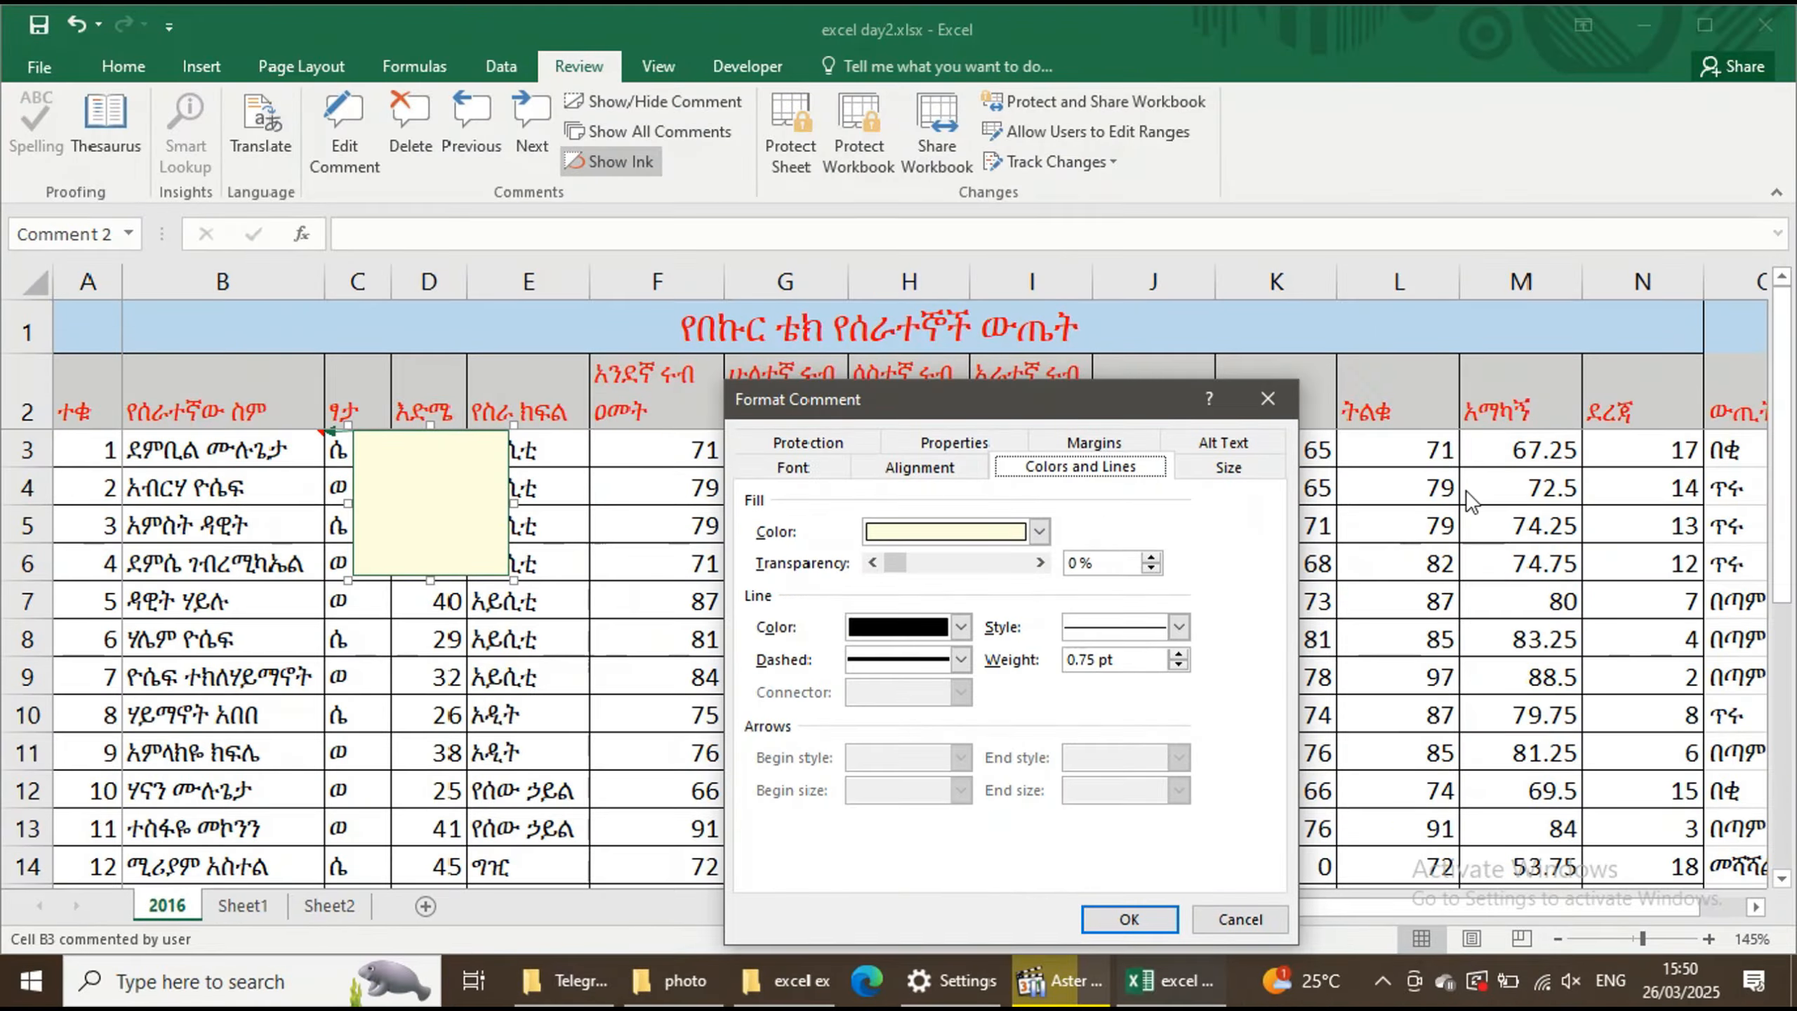
pyautogui.moveTo(1017, 402); pyautogui.dragTo(981, 280)
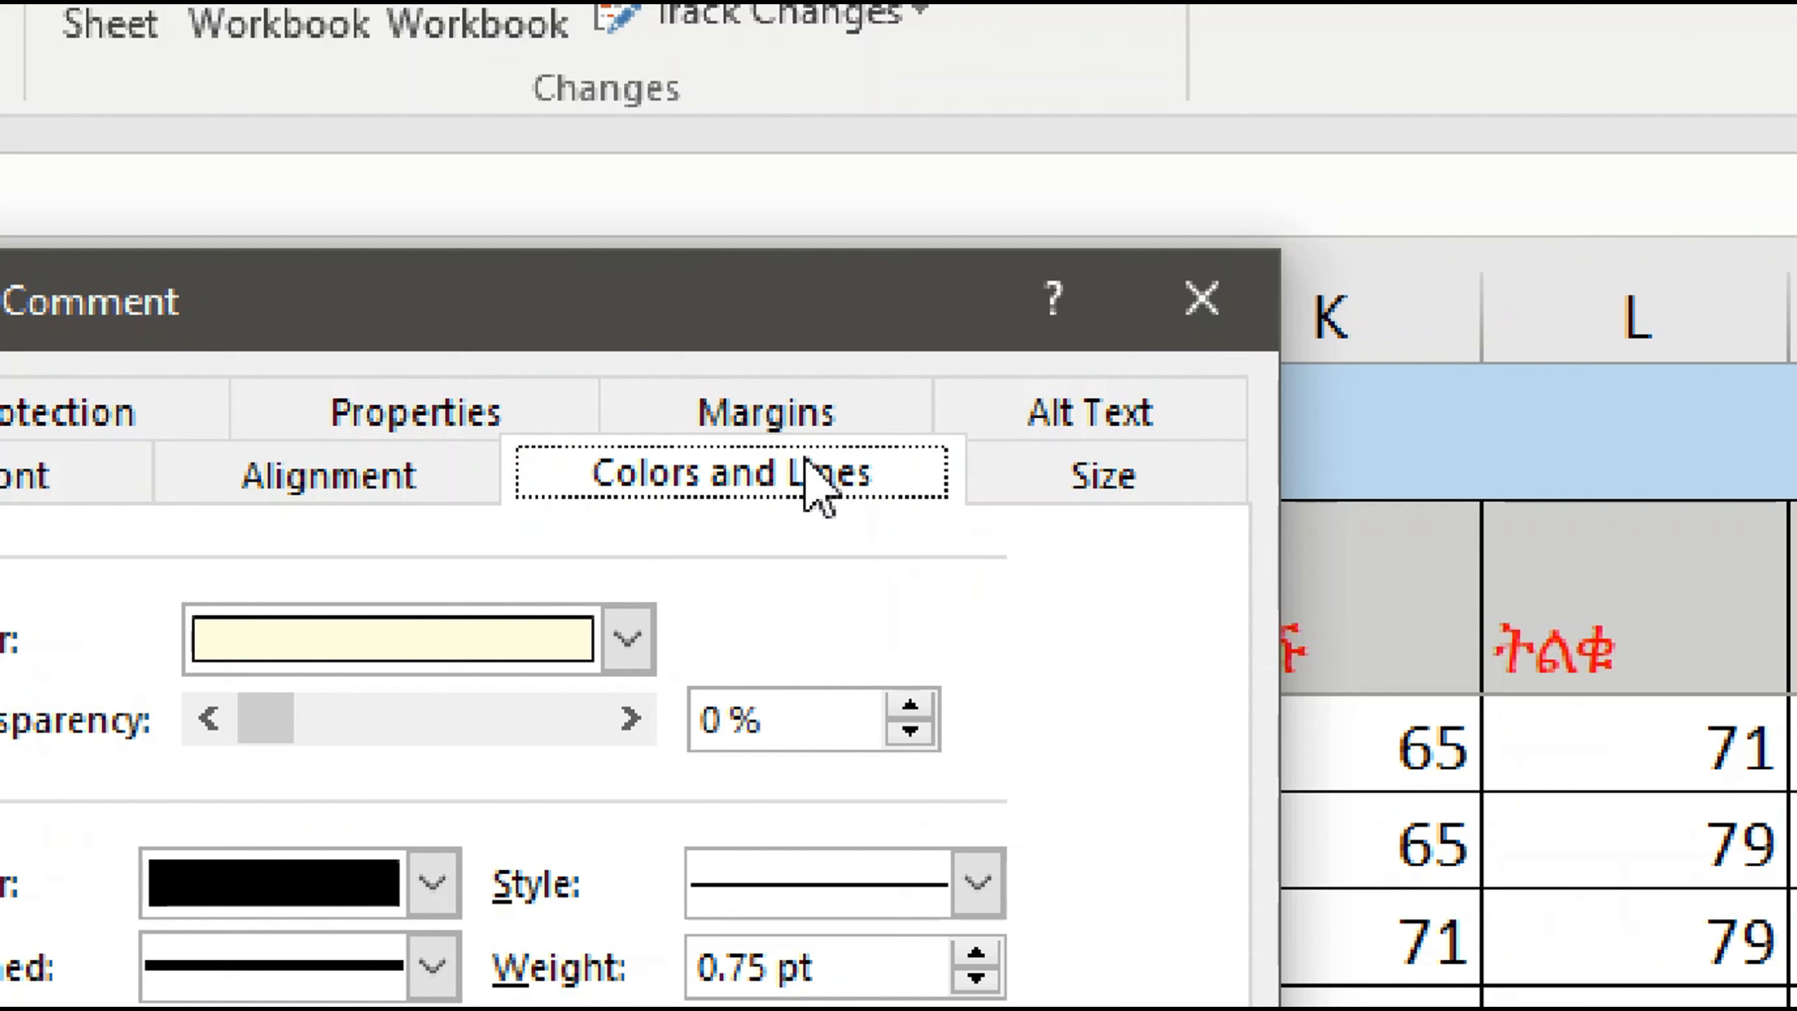
pyautogui.click(702, 468)
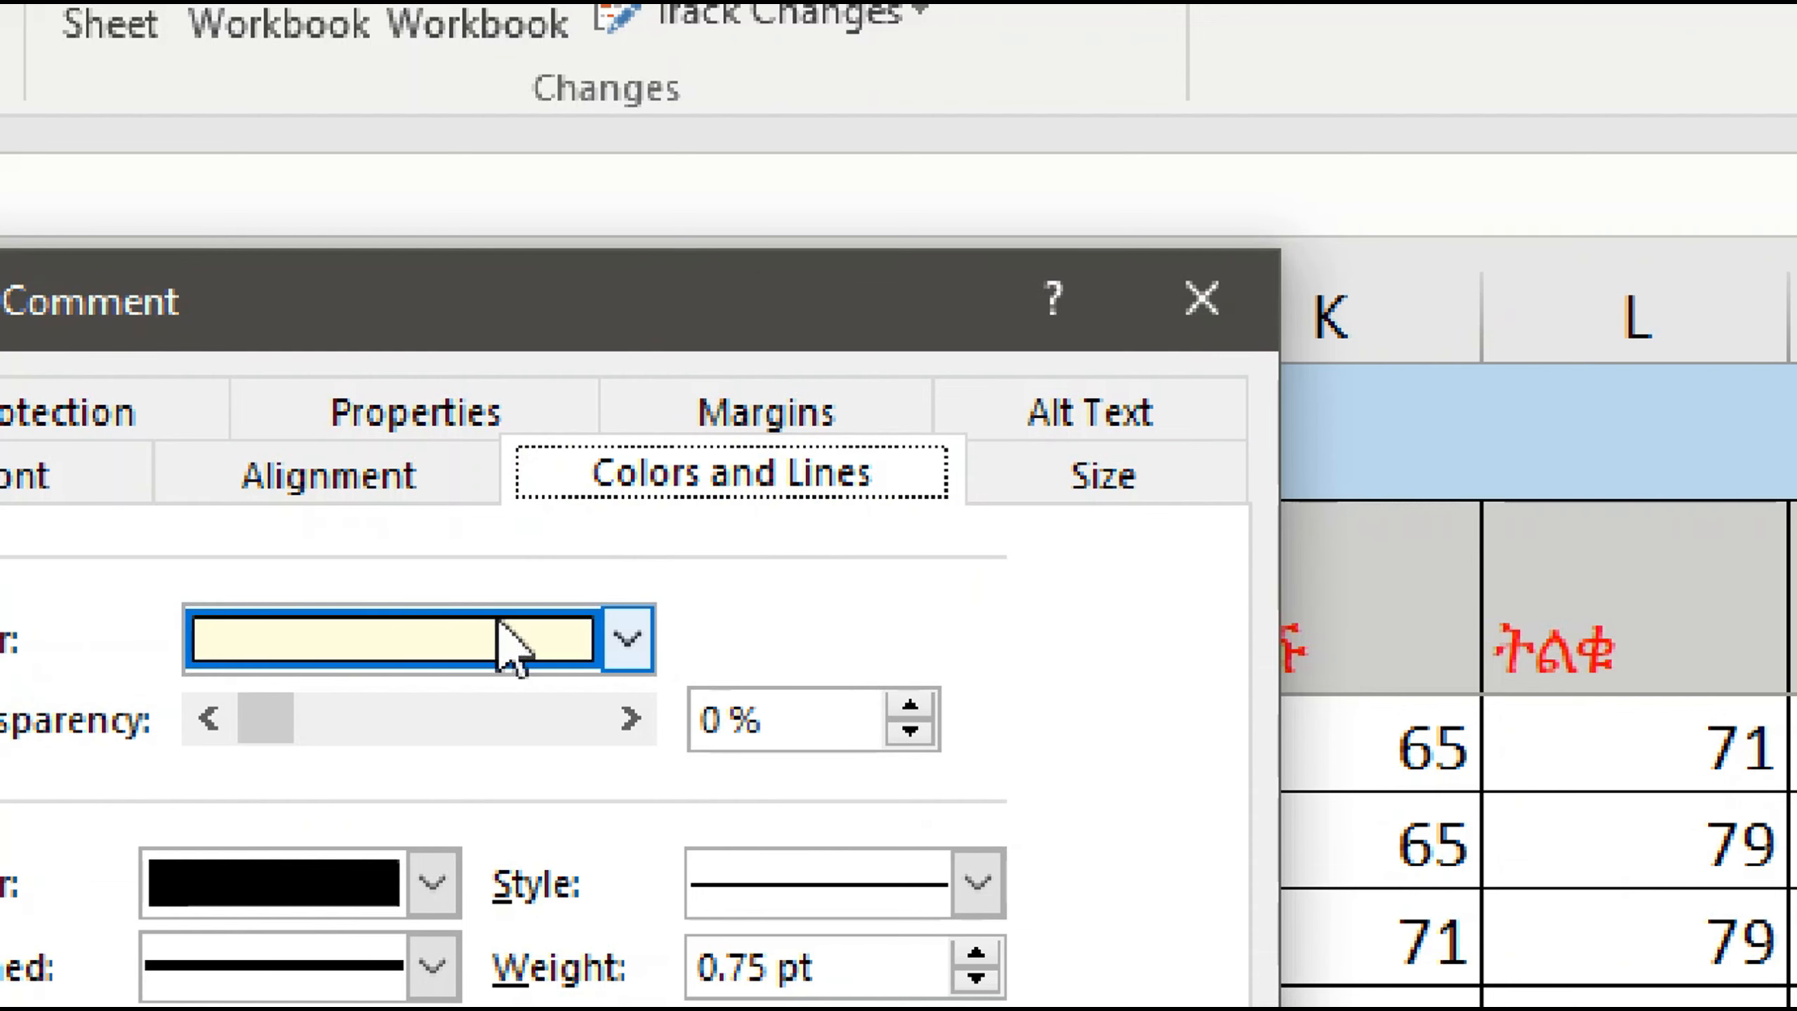
pyautogui.click(628, 640)
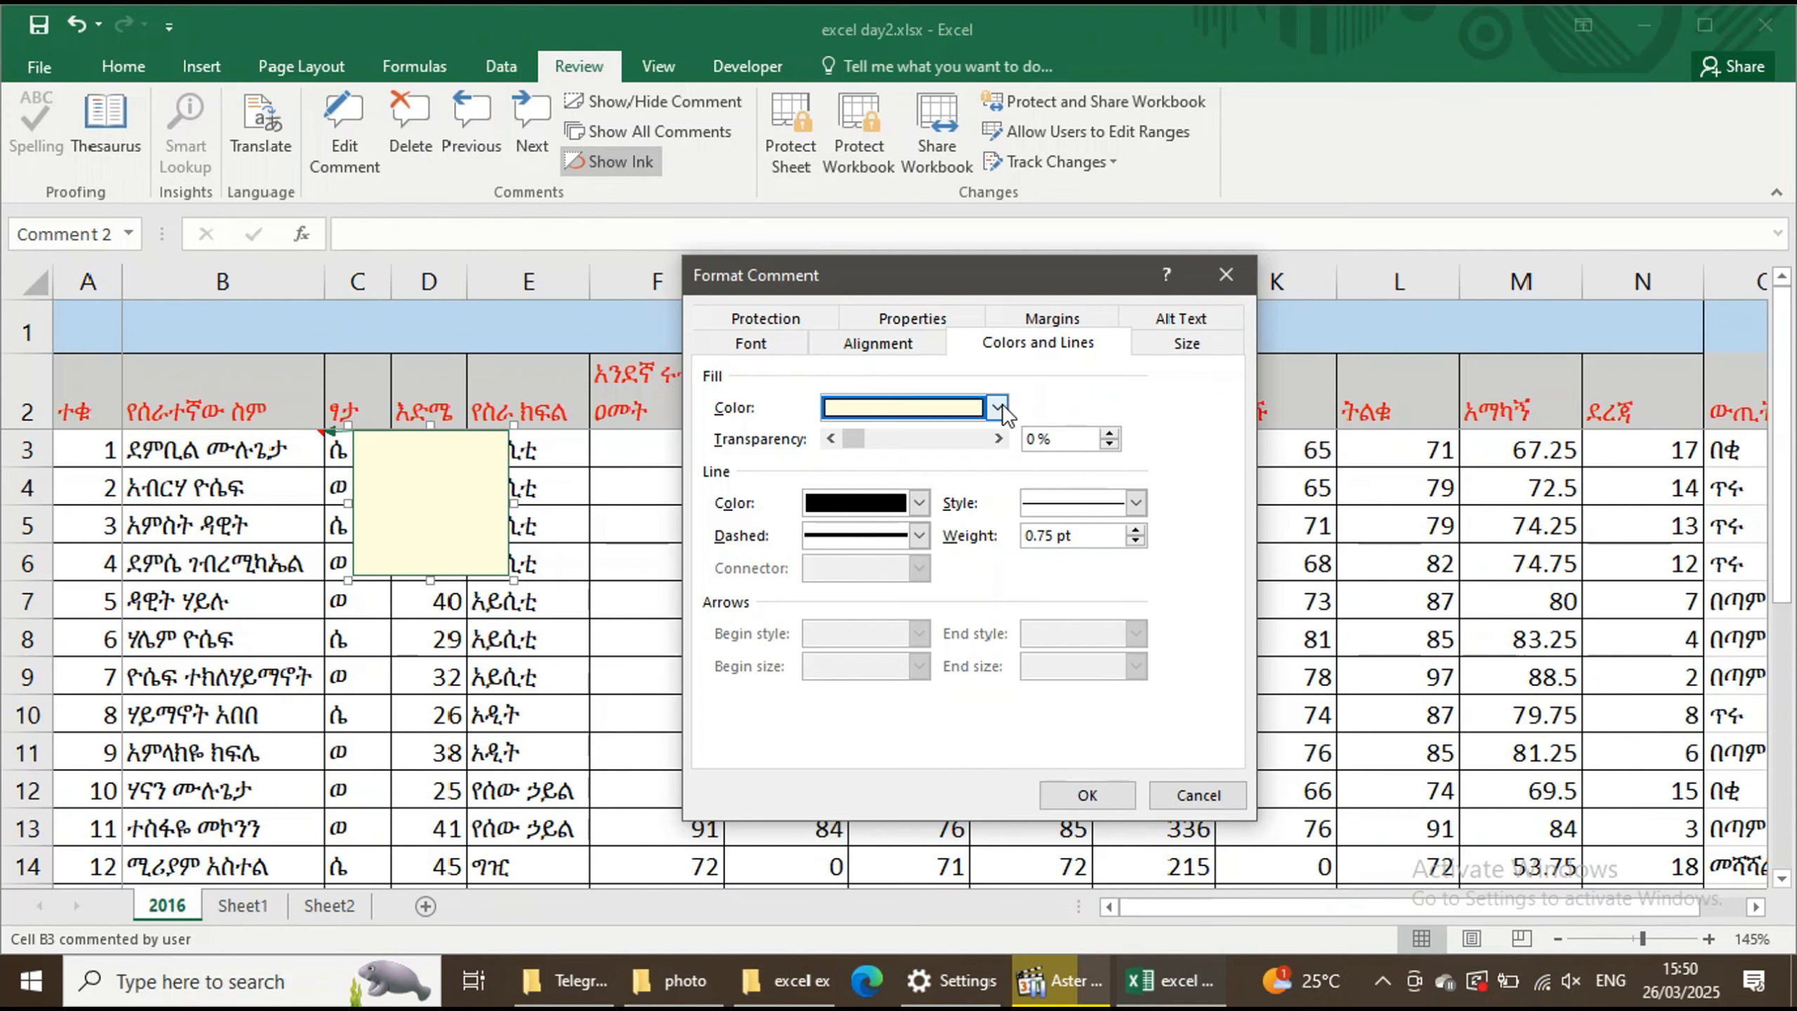
pyautogui.click(997, 408)
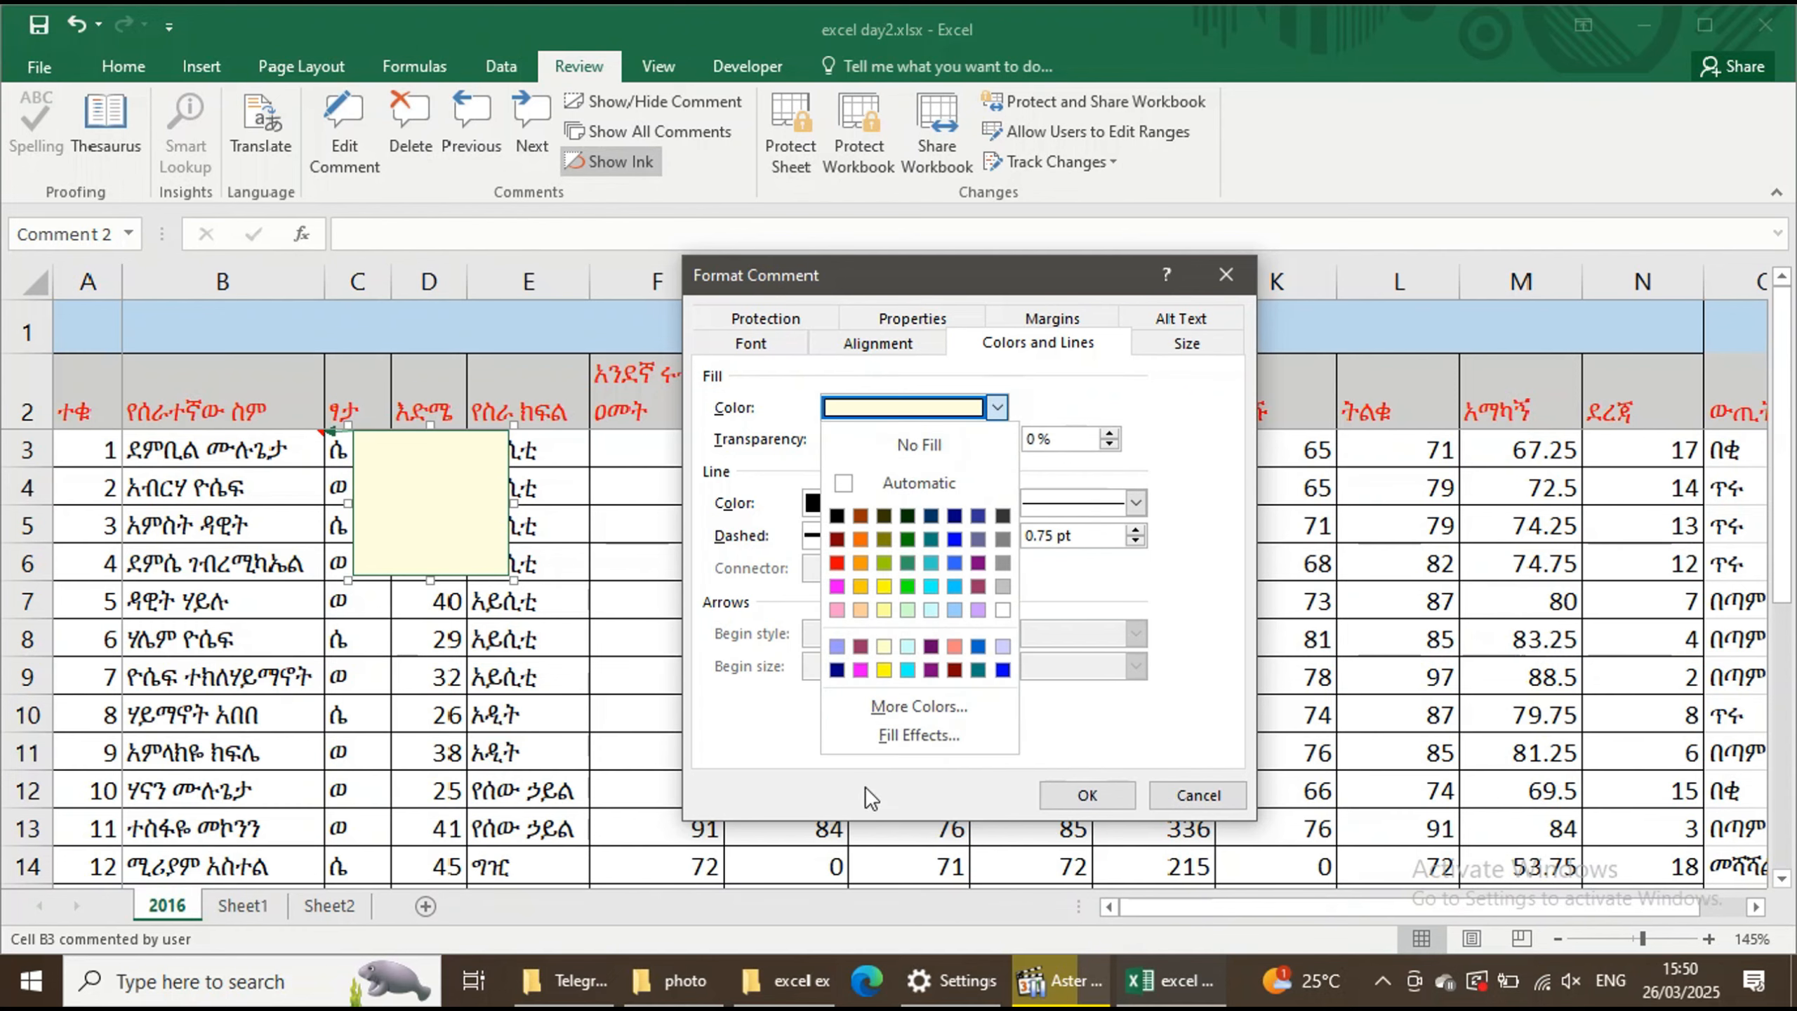
pyautogui.click(927, 740)
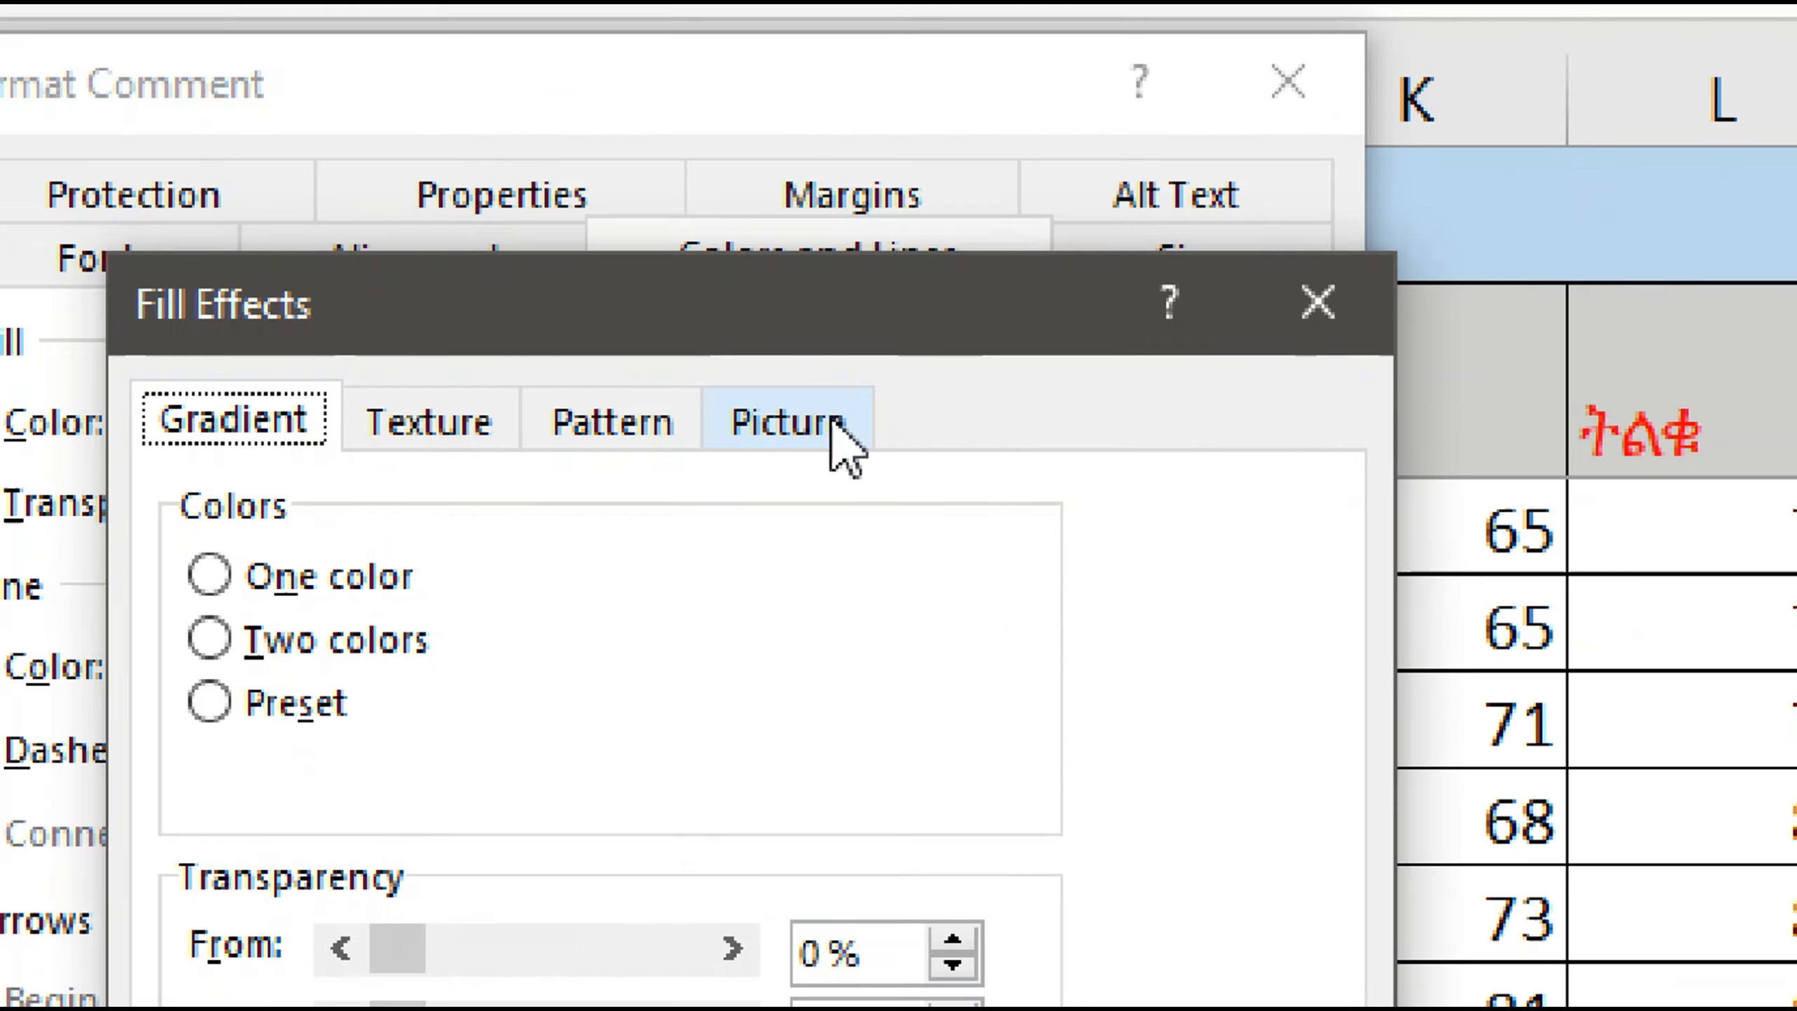
# - Fill the B3 comment with the picture photo_2_2025-03-26_15-32-29.jpg from the photo folder and apply the formatting
pyautogui.click(1037, 412)
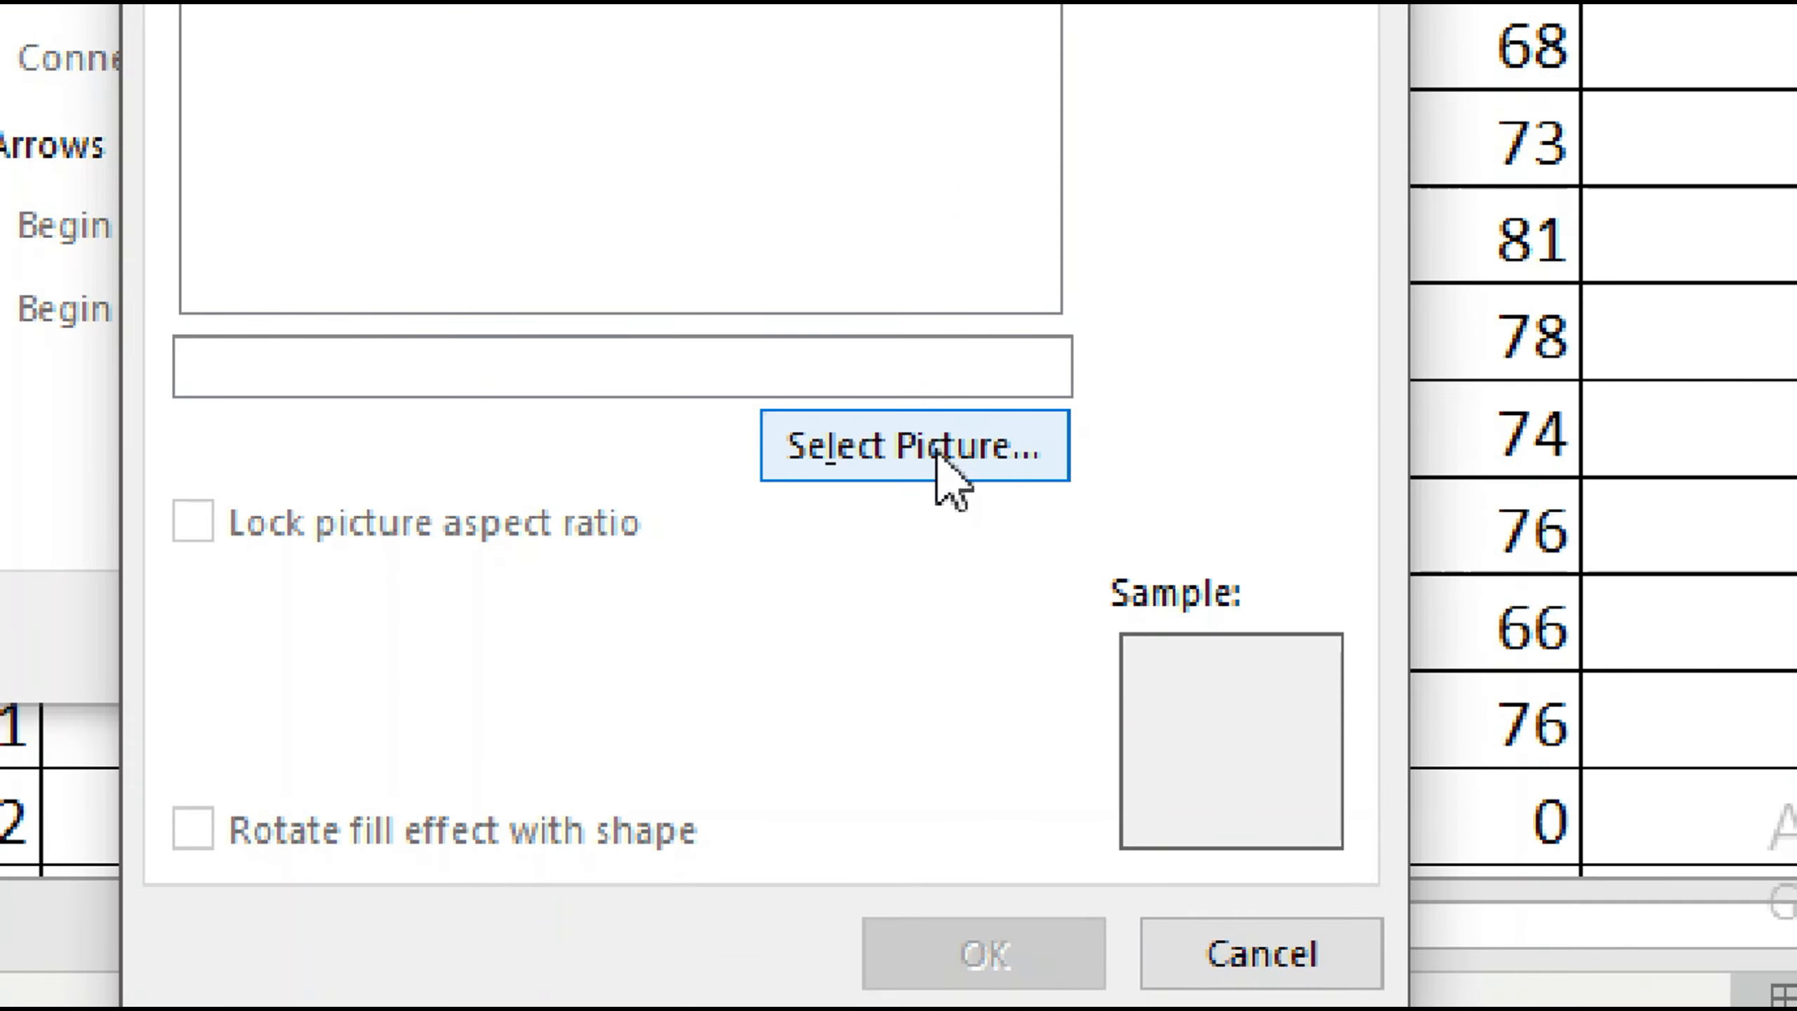
pyautogui.click(1079, 720)
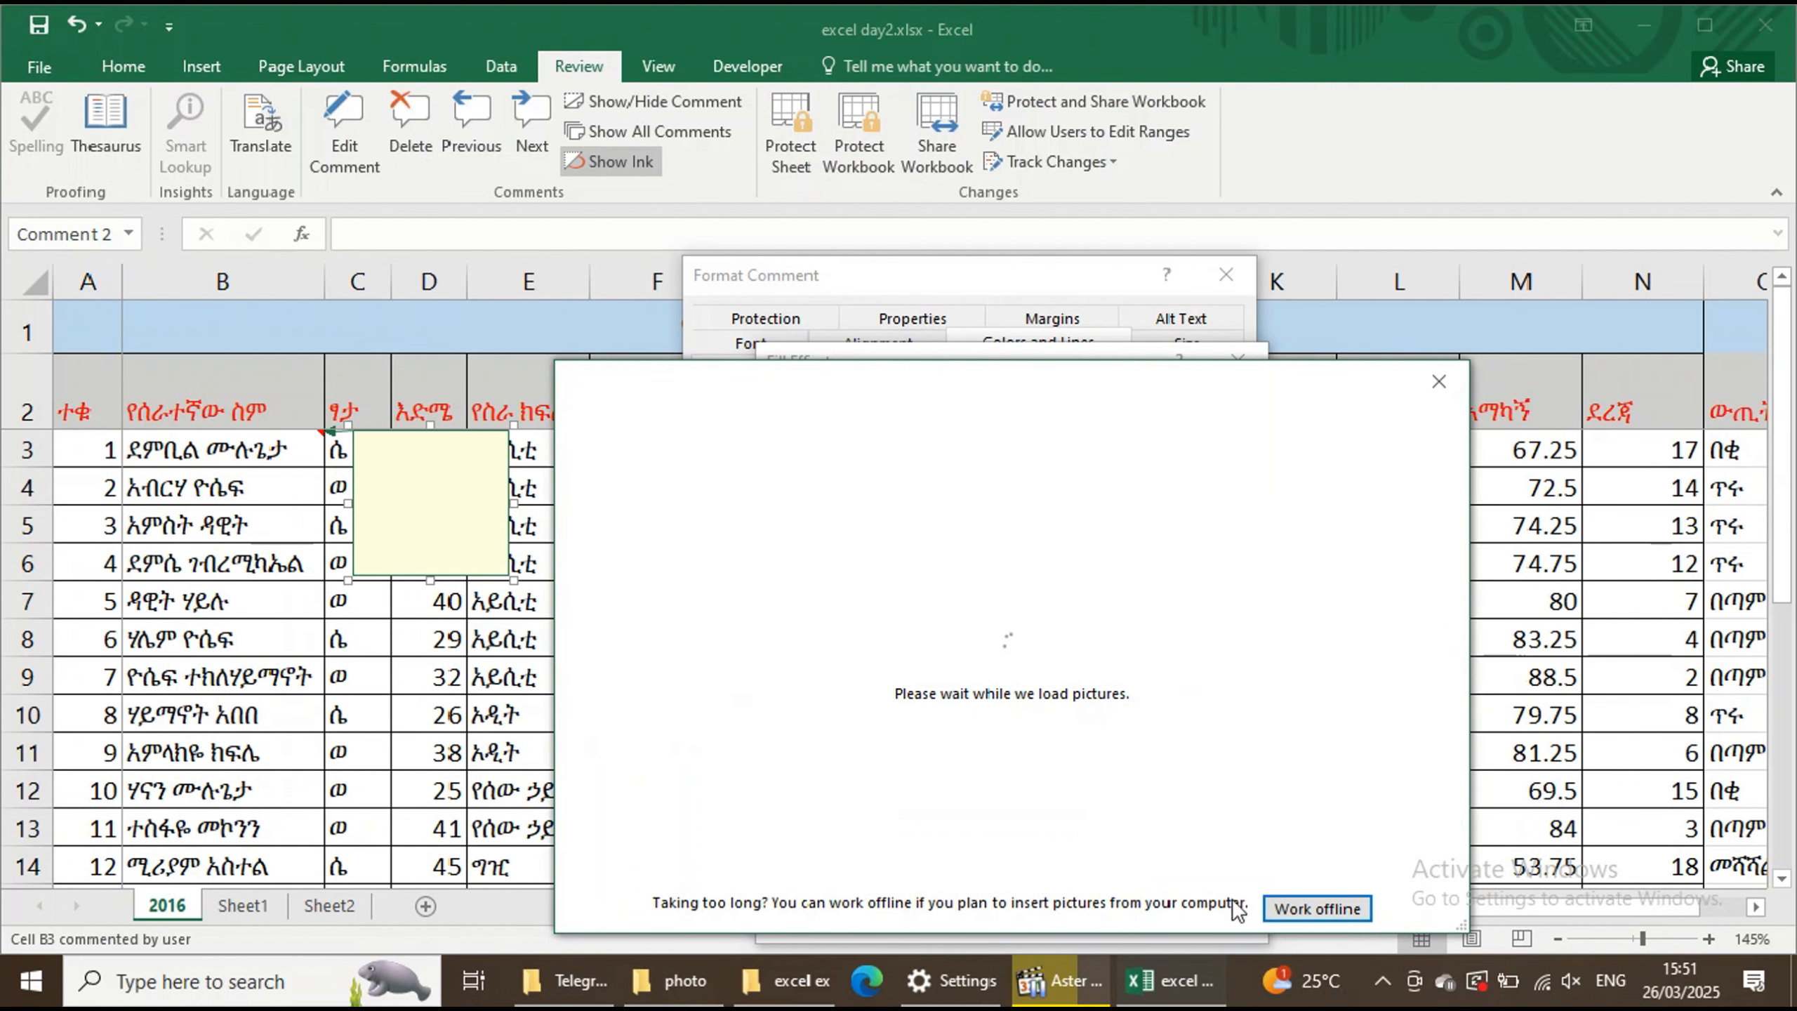
pyautogui.click(1335, 910)
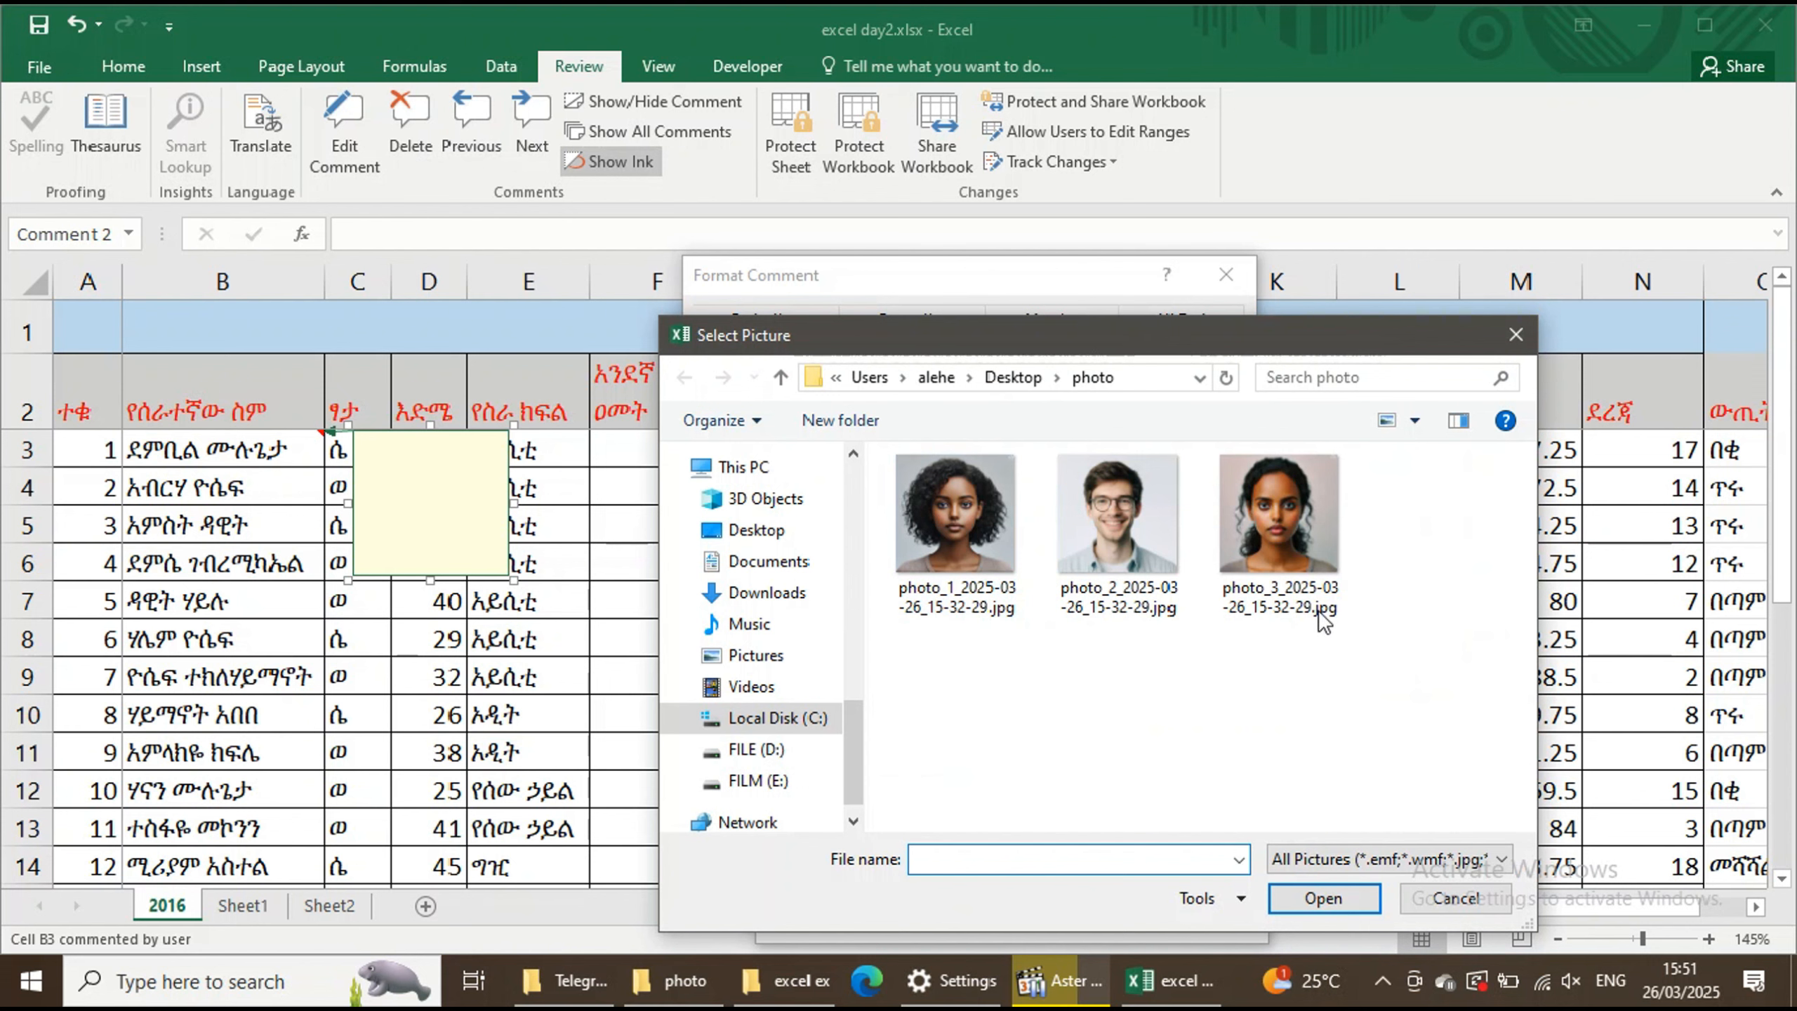
pyautogui.click(1104, 559)
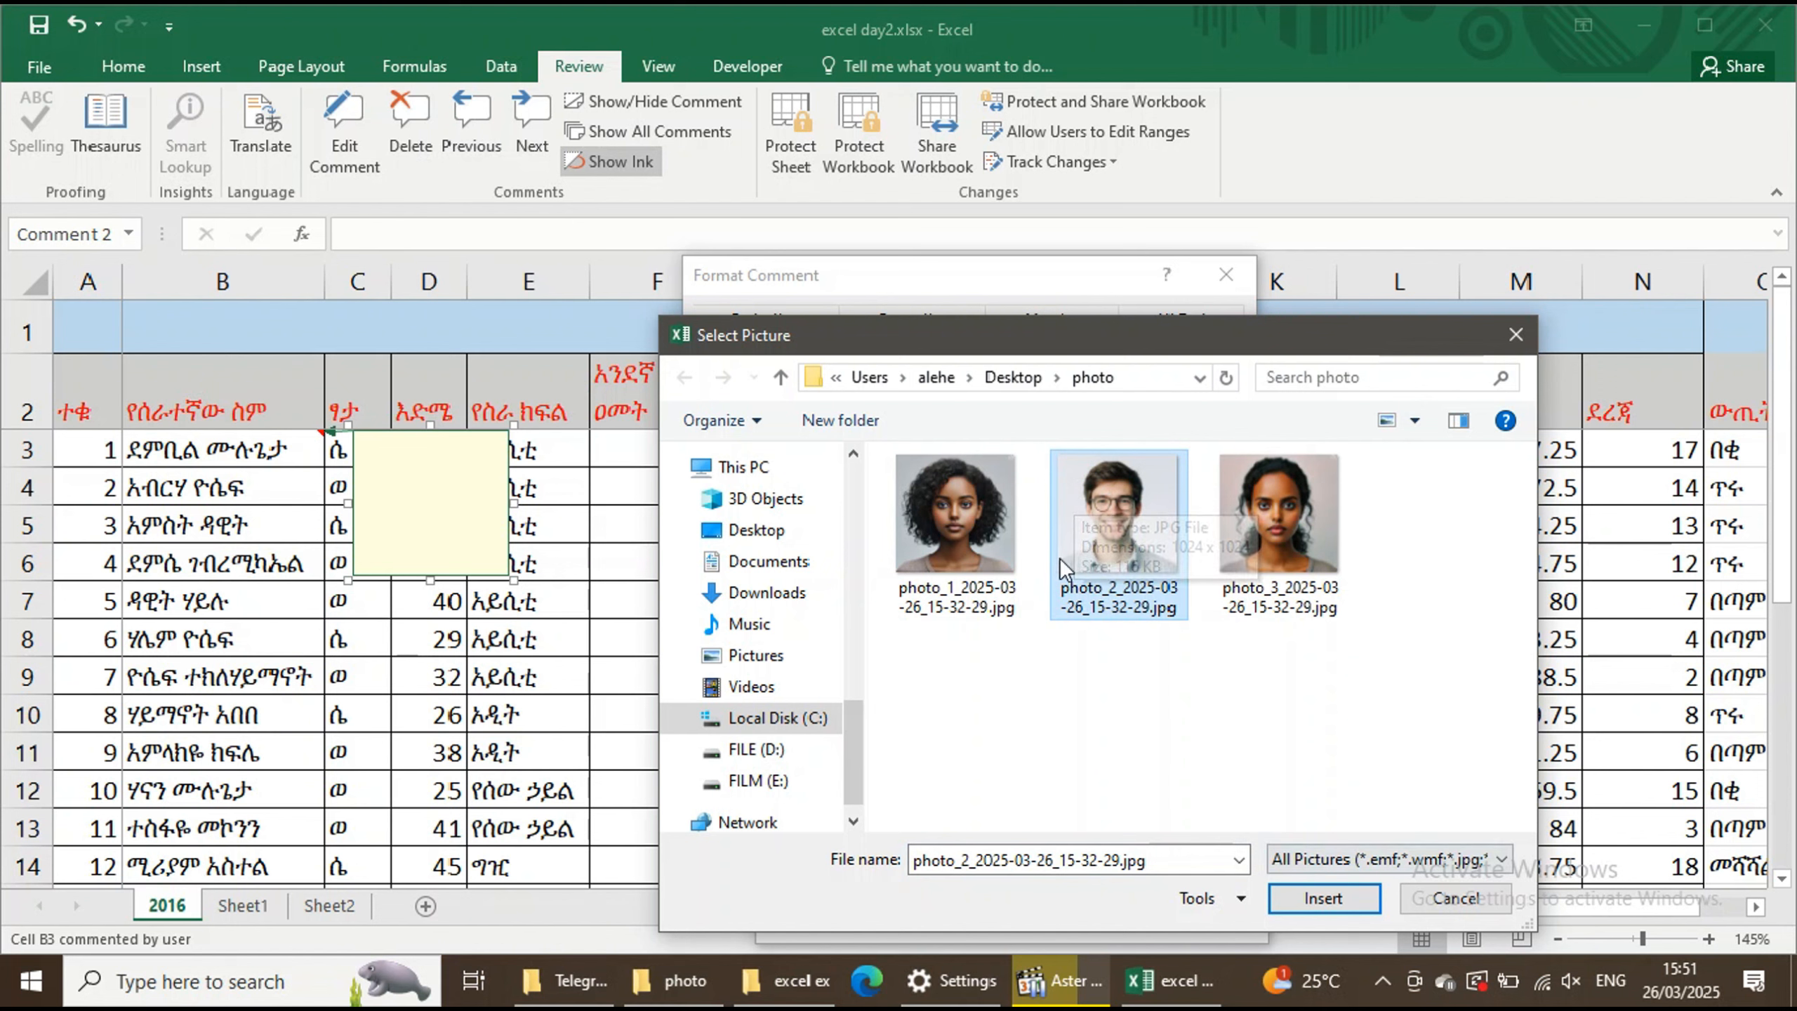
pyautogui.click(1349, 898)
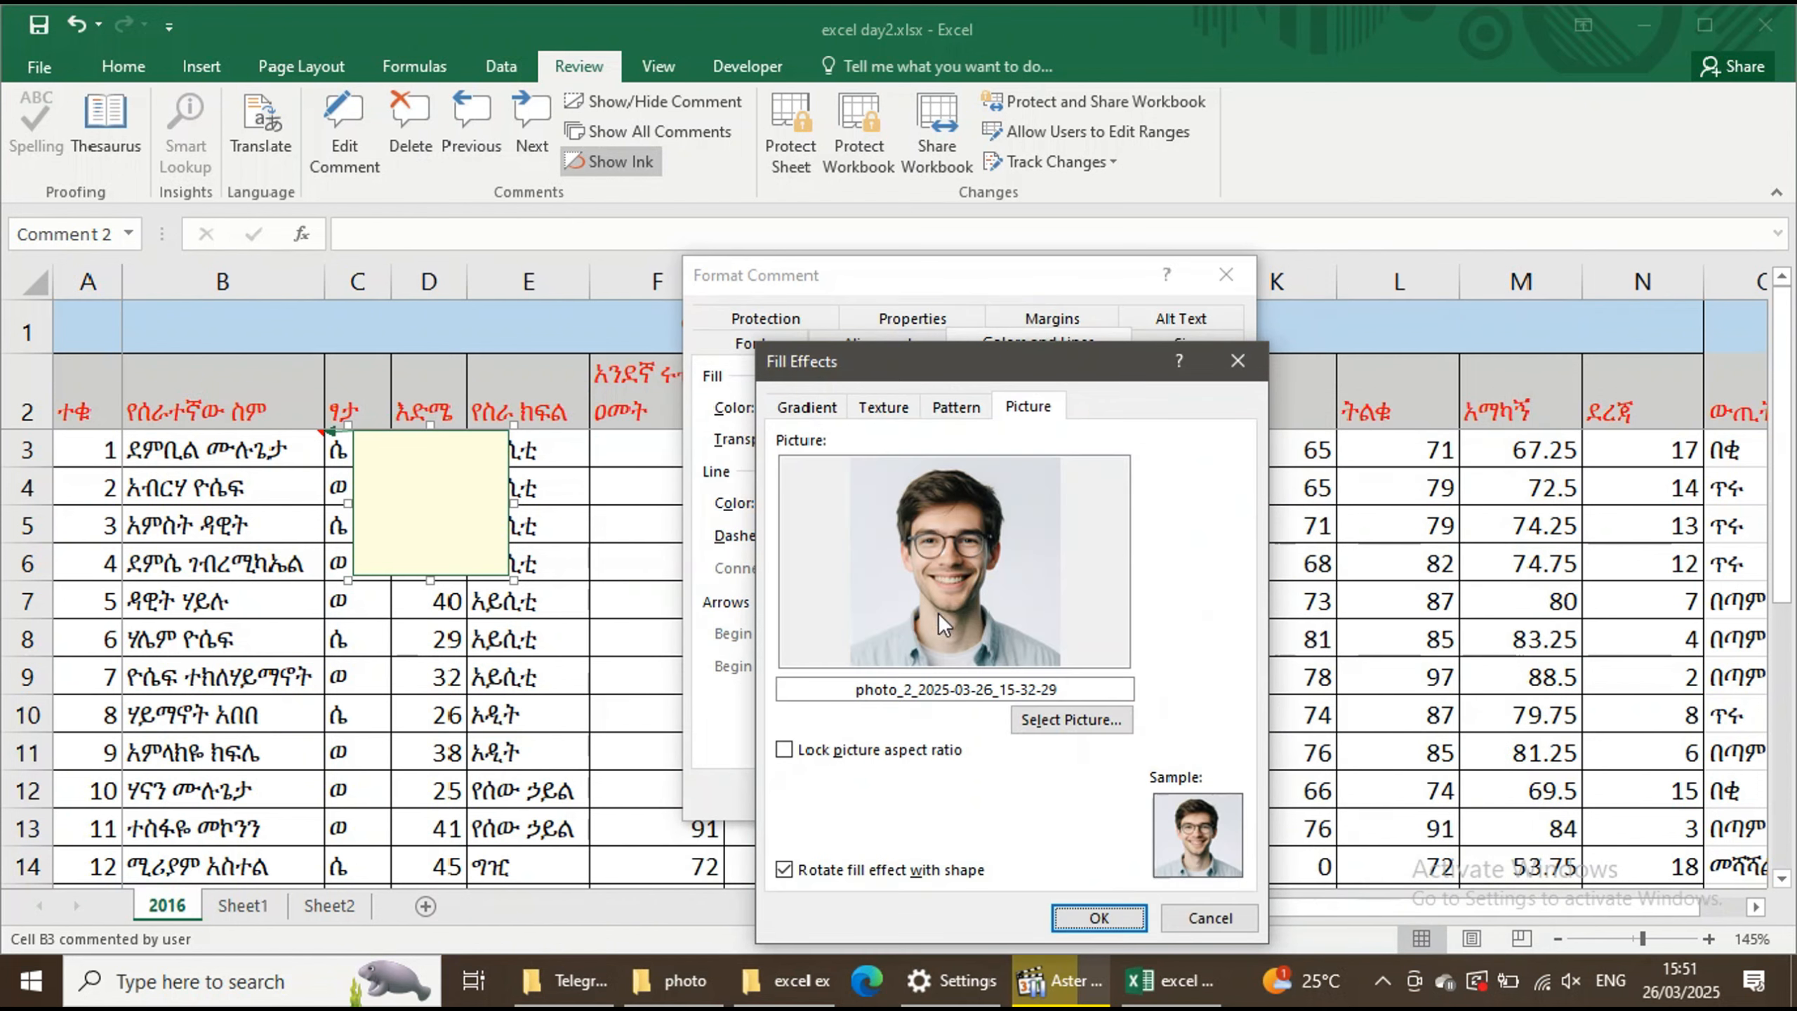
pyautogui.click(1103, 920)
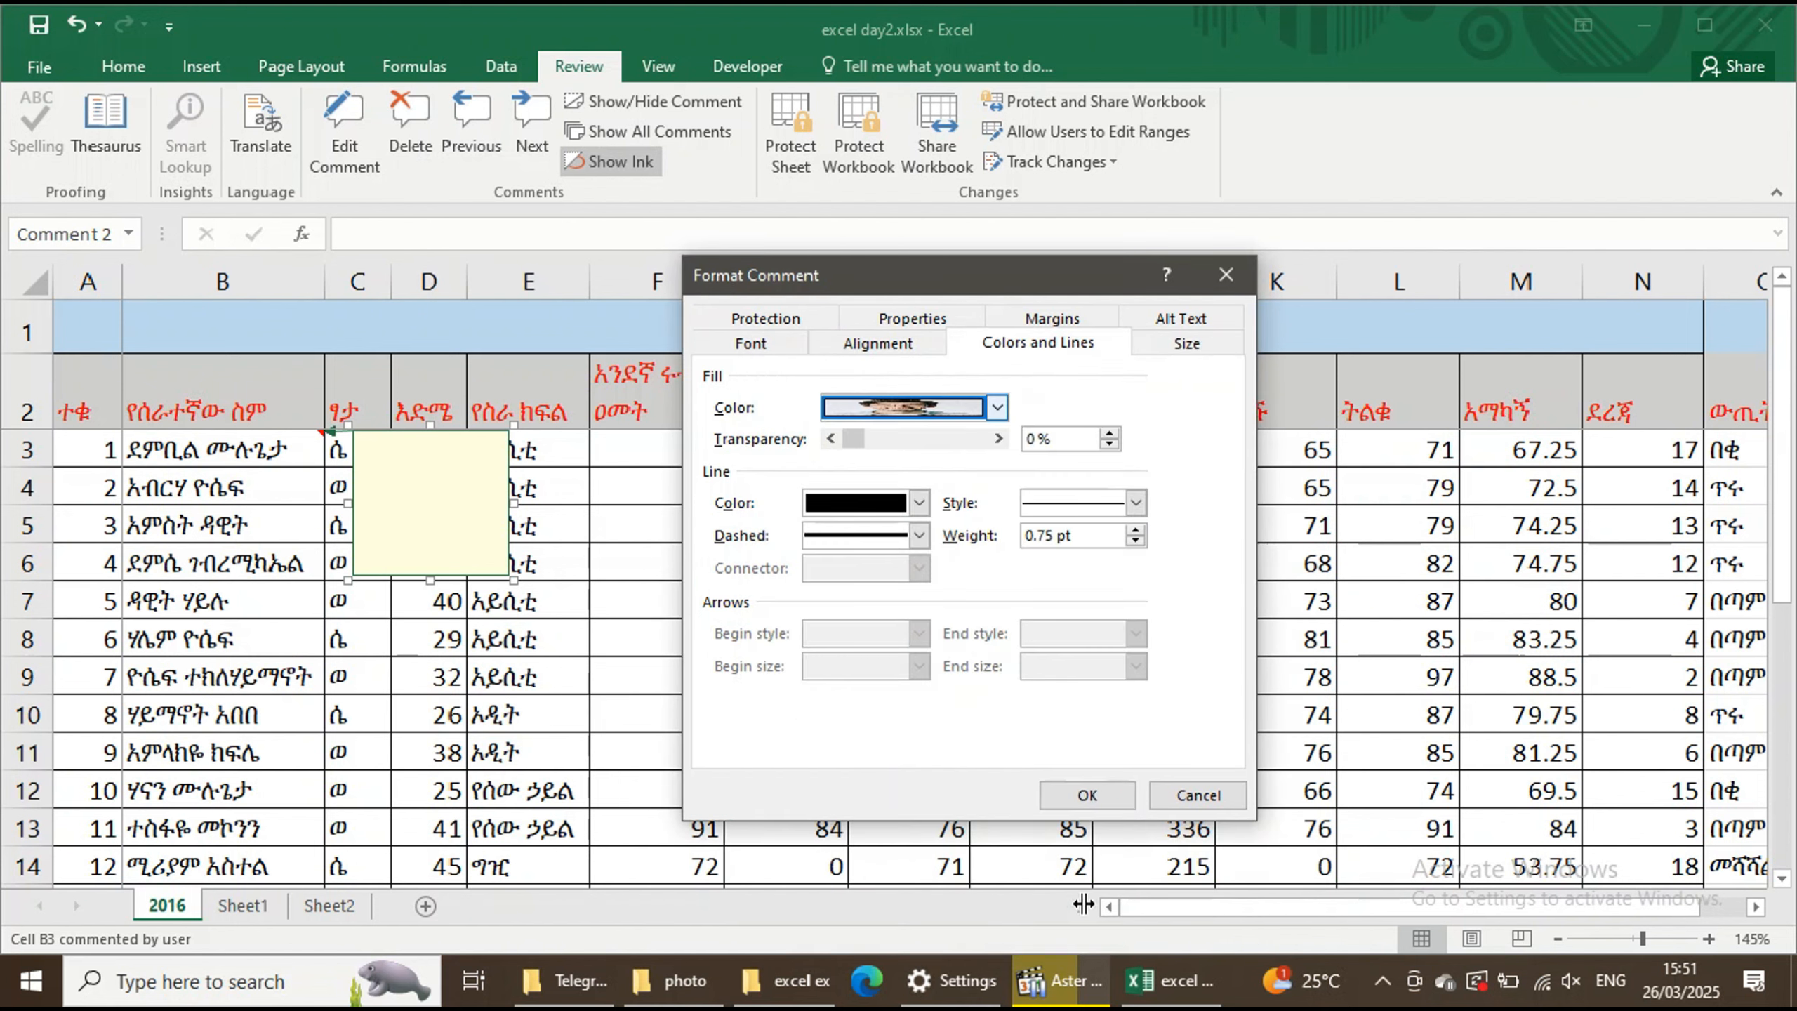
pyautogui.click(1095, 796)
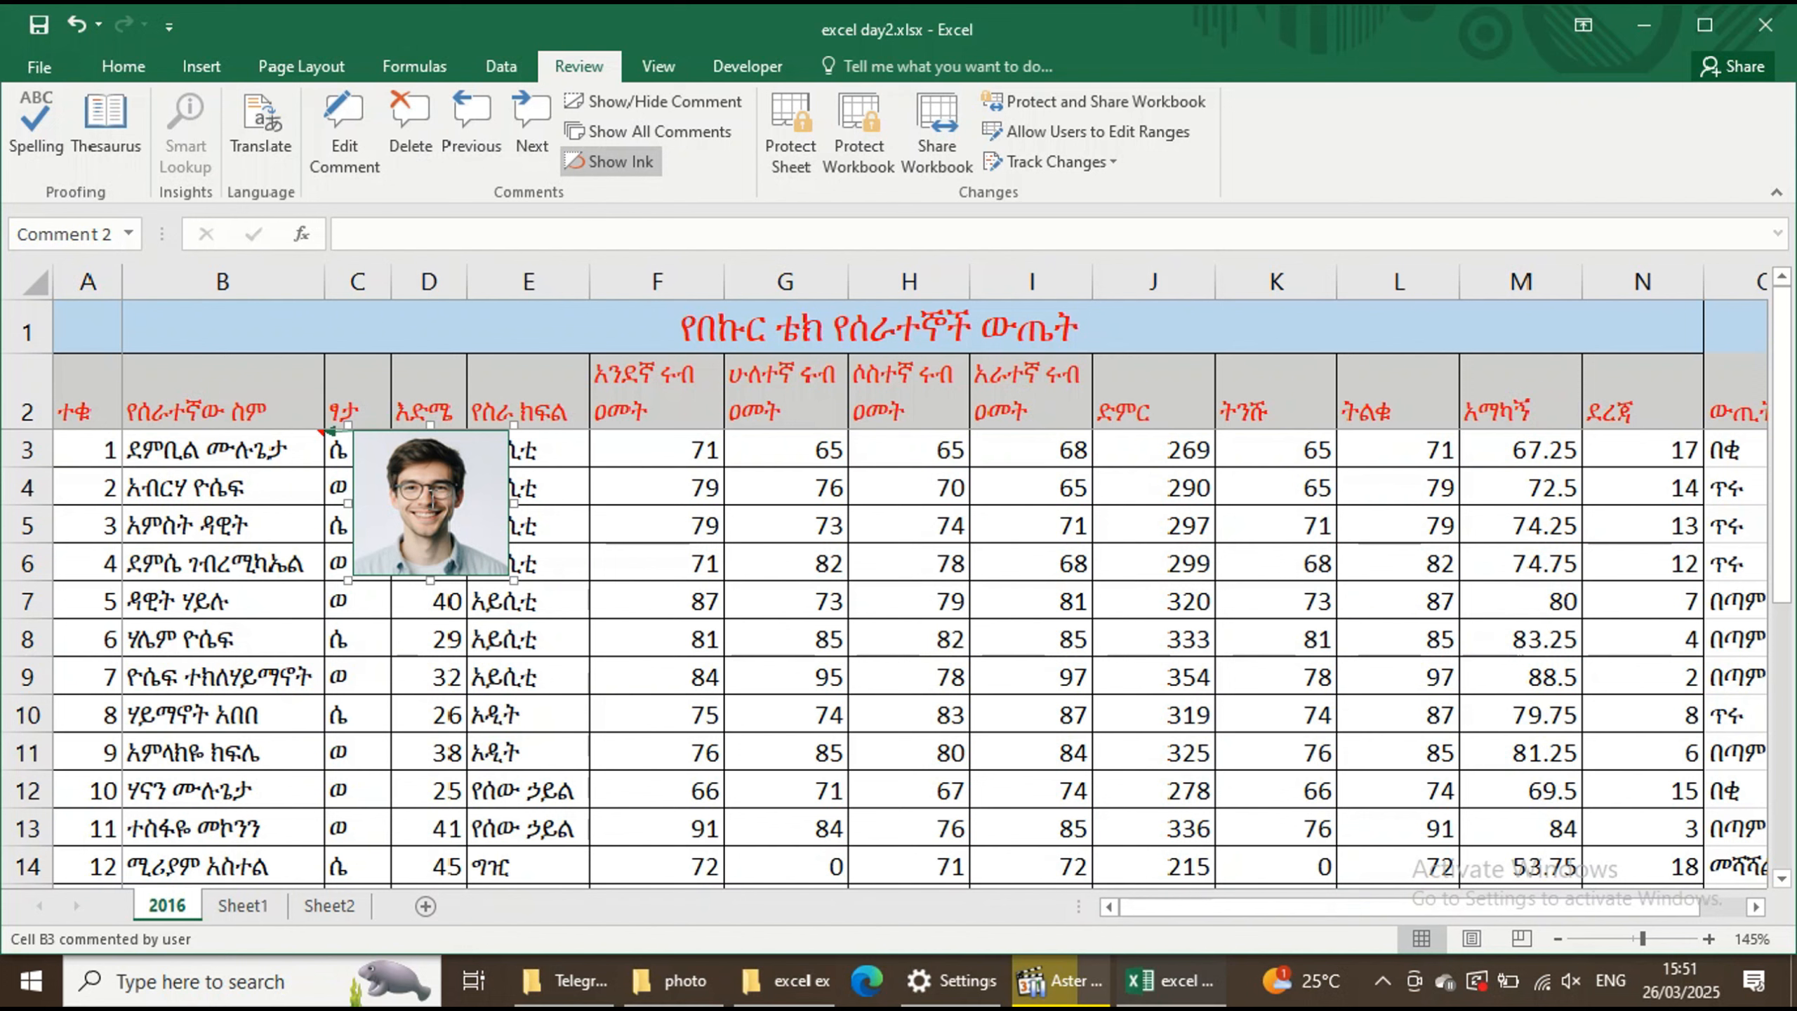
# - Deselect the comment and preview the picture attached to cell B3
pyautogui.click(245, 575)
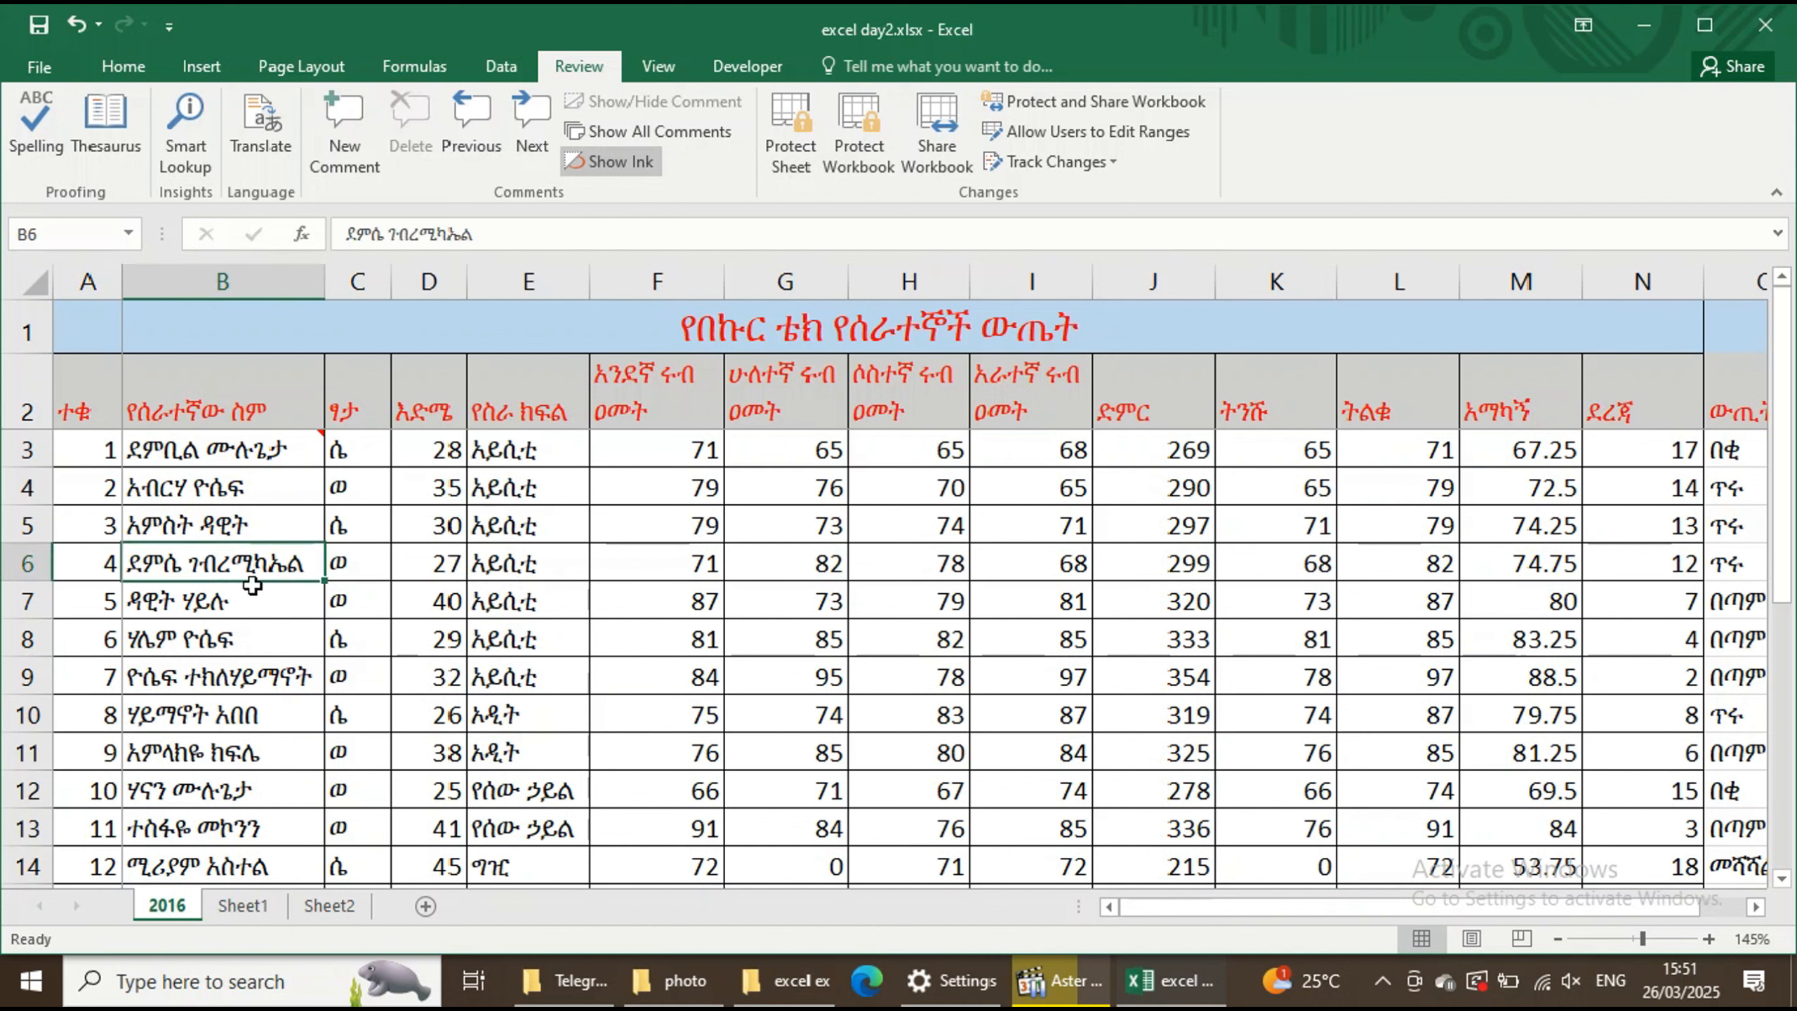
pyautogui.click(1408, 592)
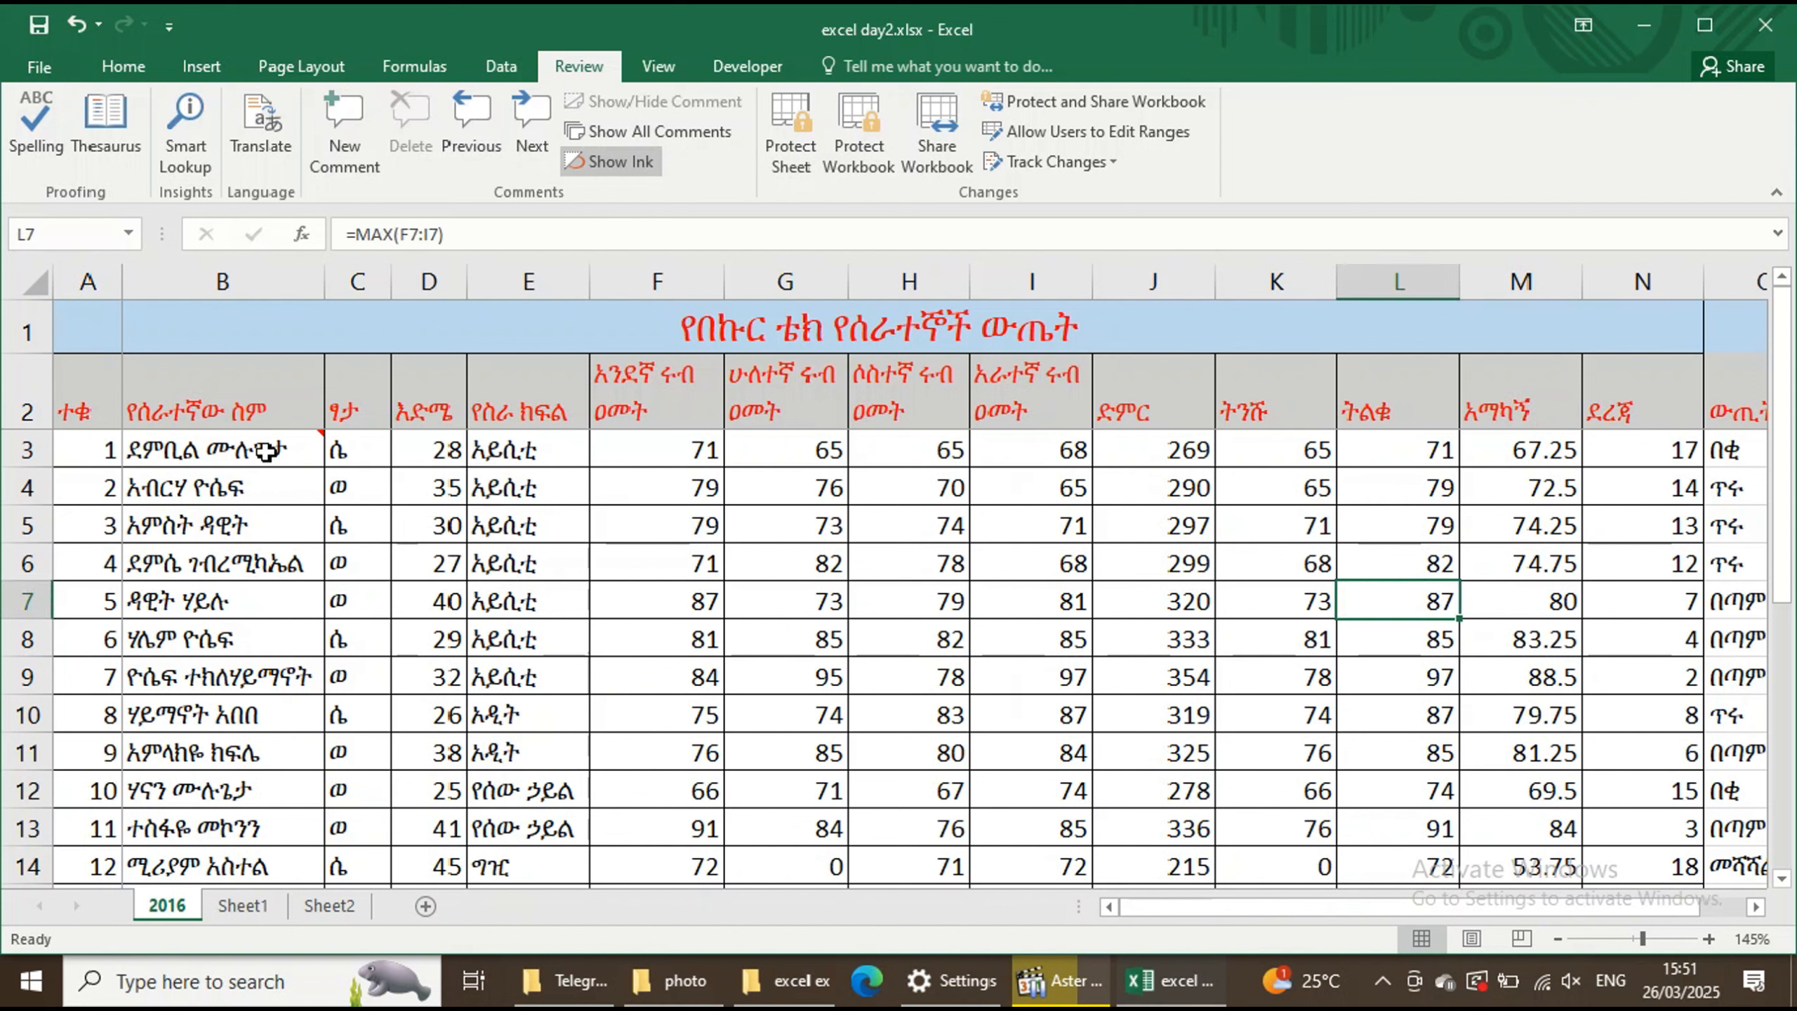
pyautogui.moveTo(268, 448)
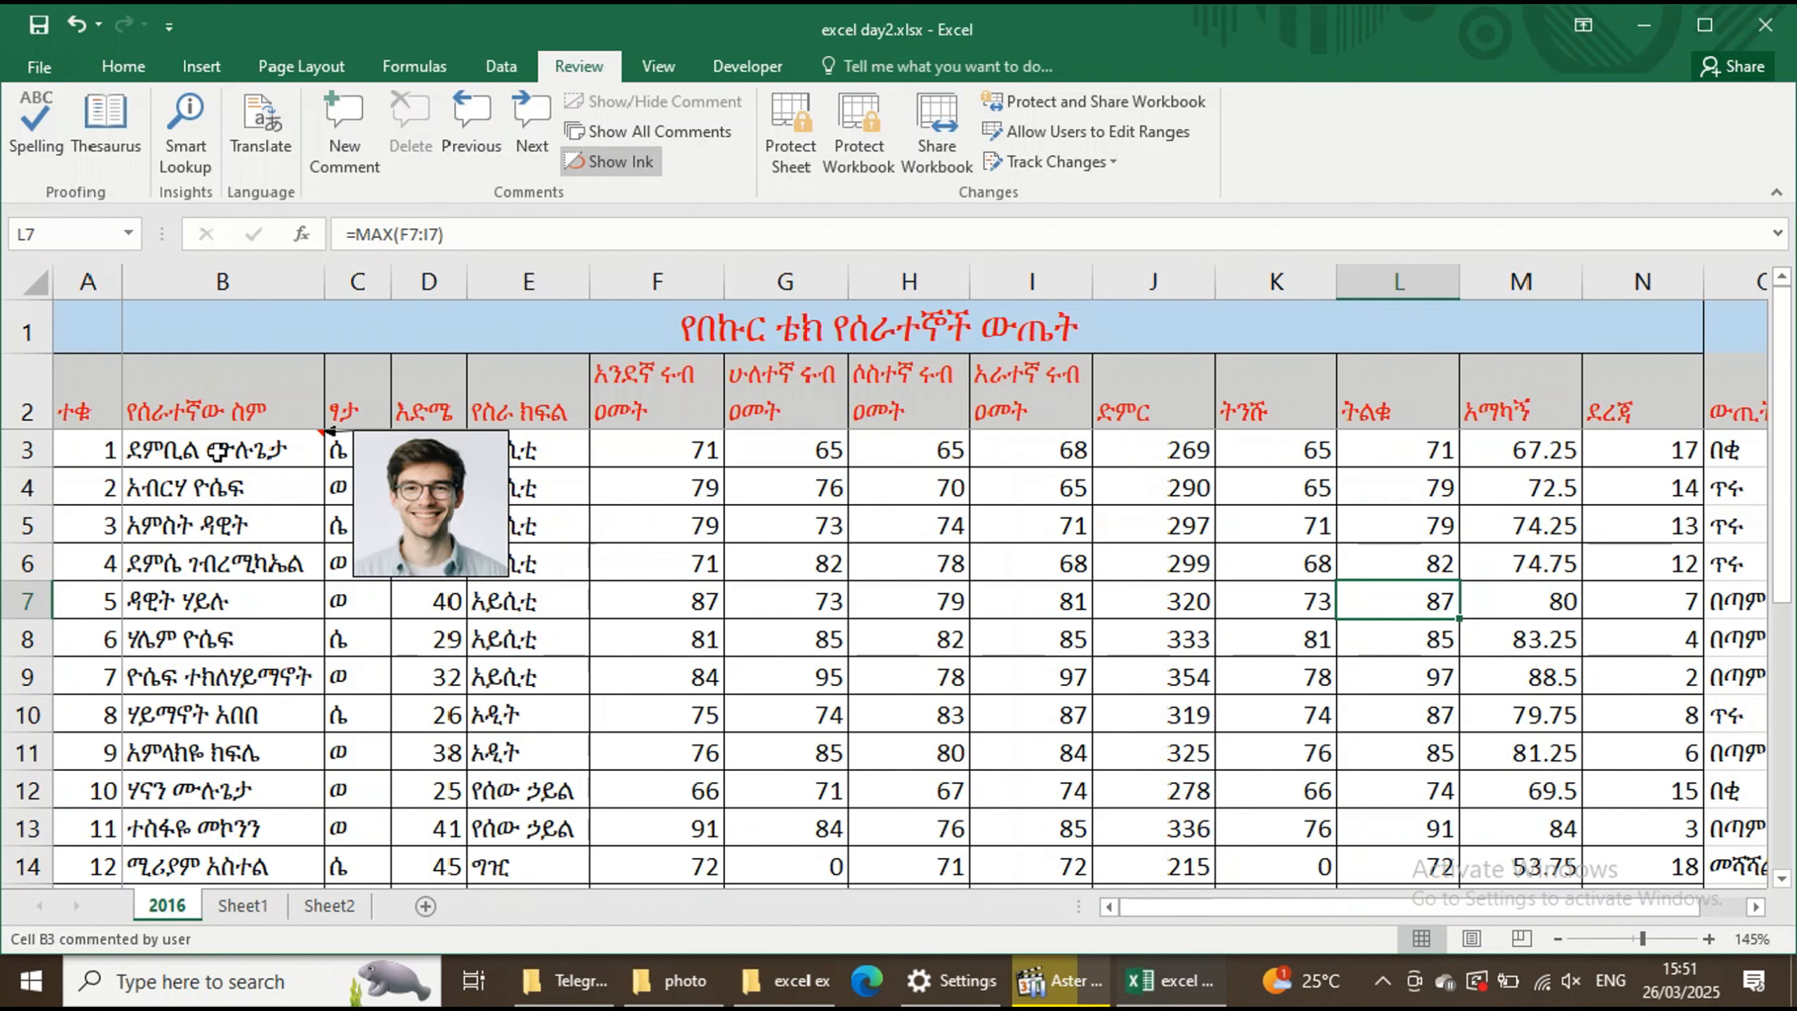
# - Add a comment to cell B5, remove its default author text and shrink the comment box
pyautogui.click(227, 532)
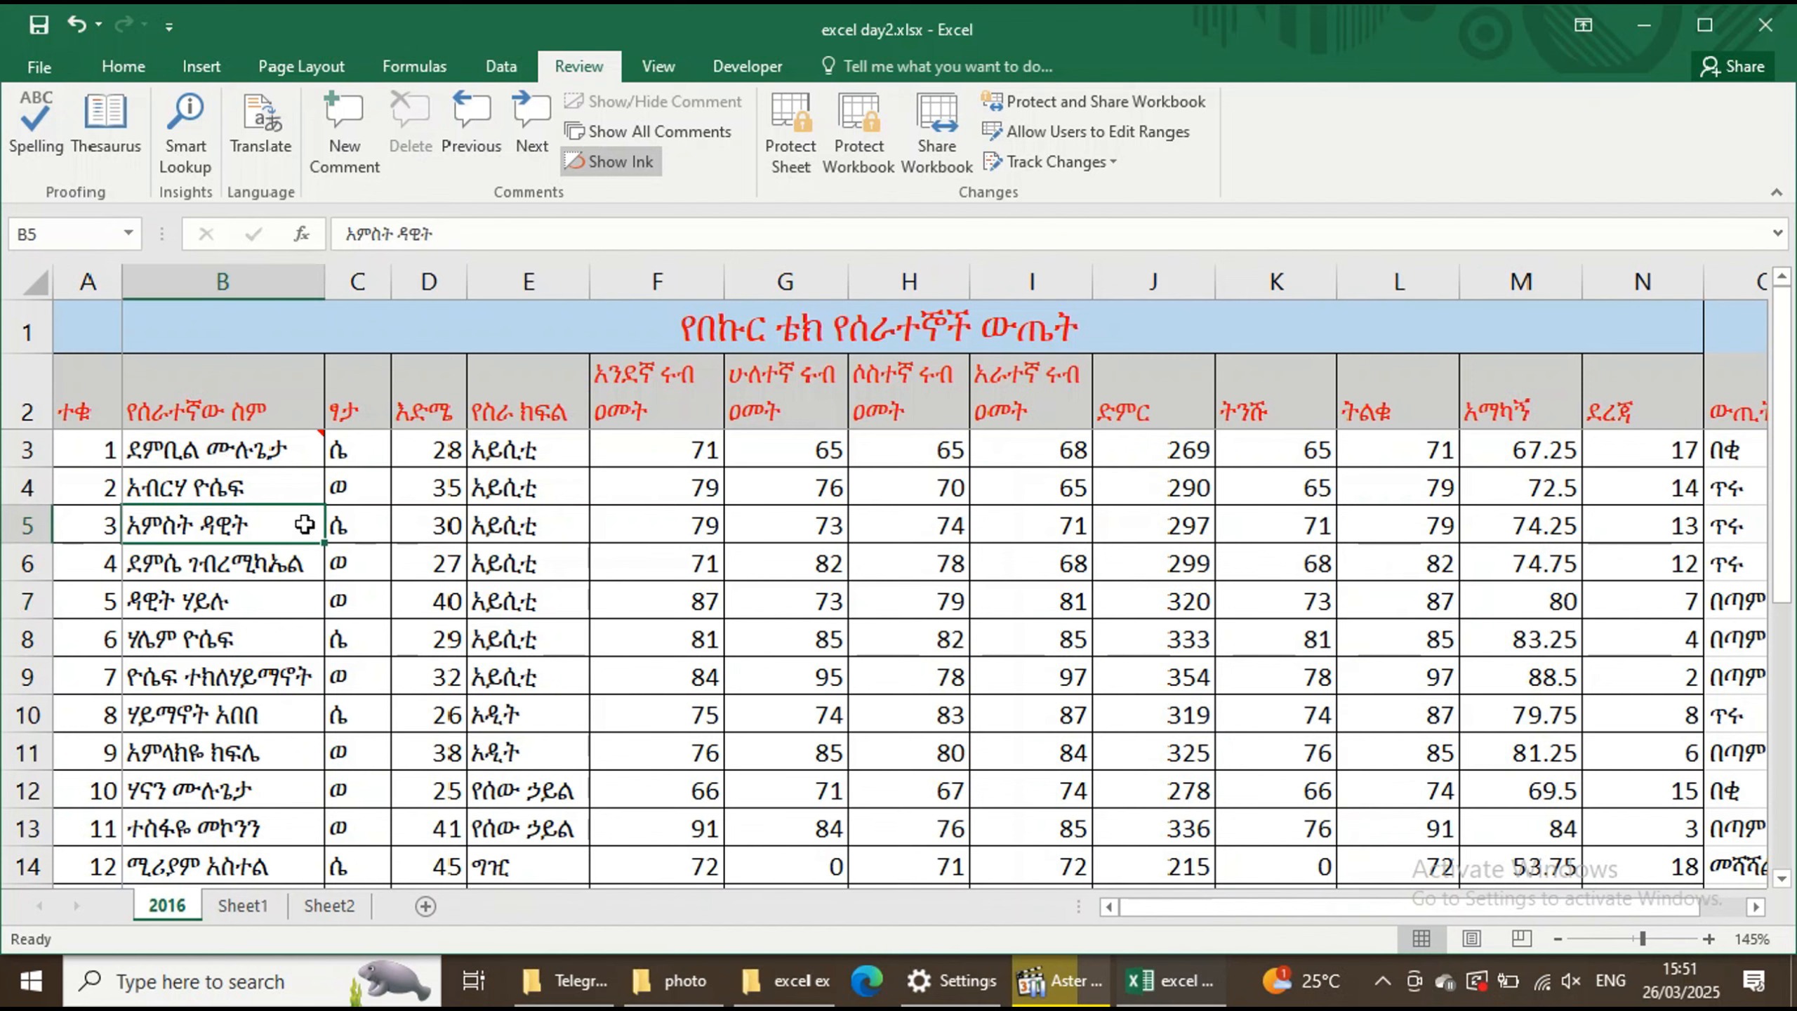
pyautogui.click(340, 148)
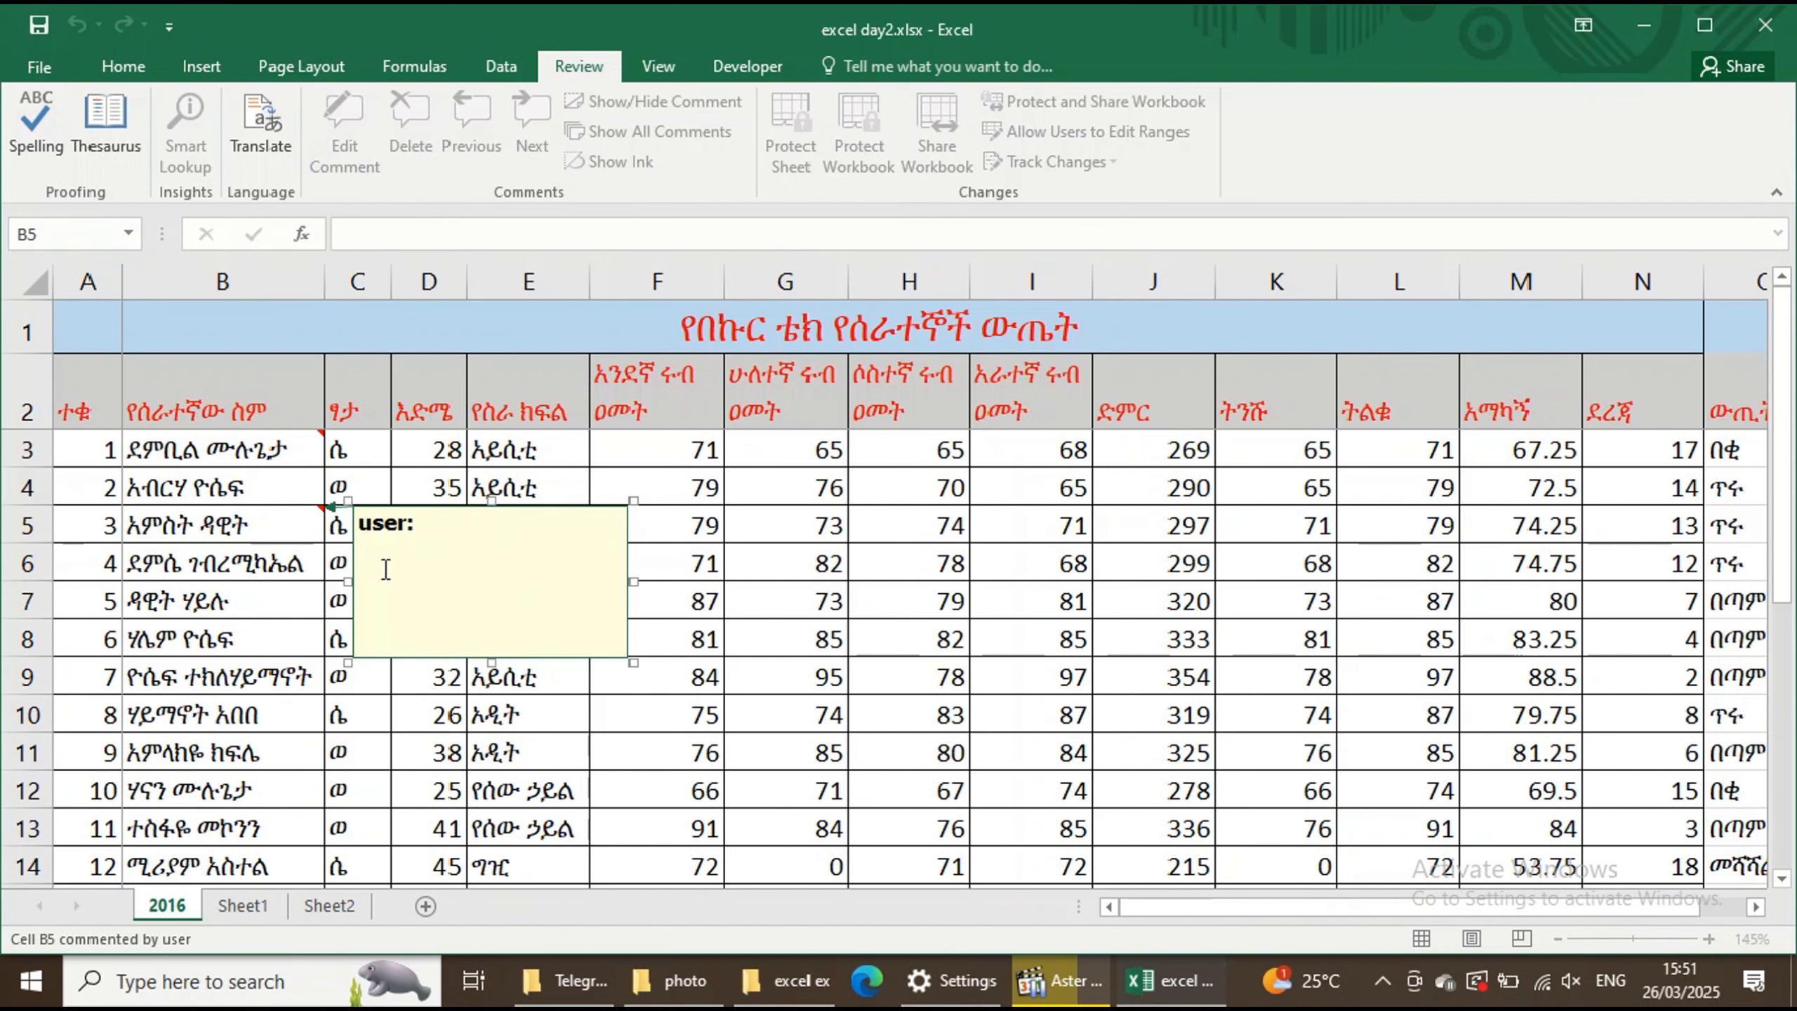
pyautogui.moveTo(438, 521); pyautogui.dragTo(359, 525)
pyautogui.write('u')
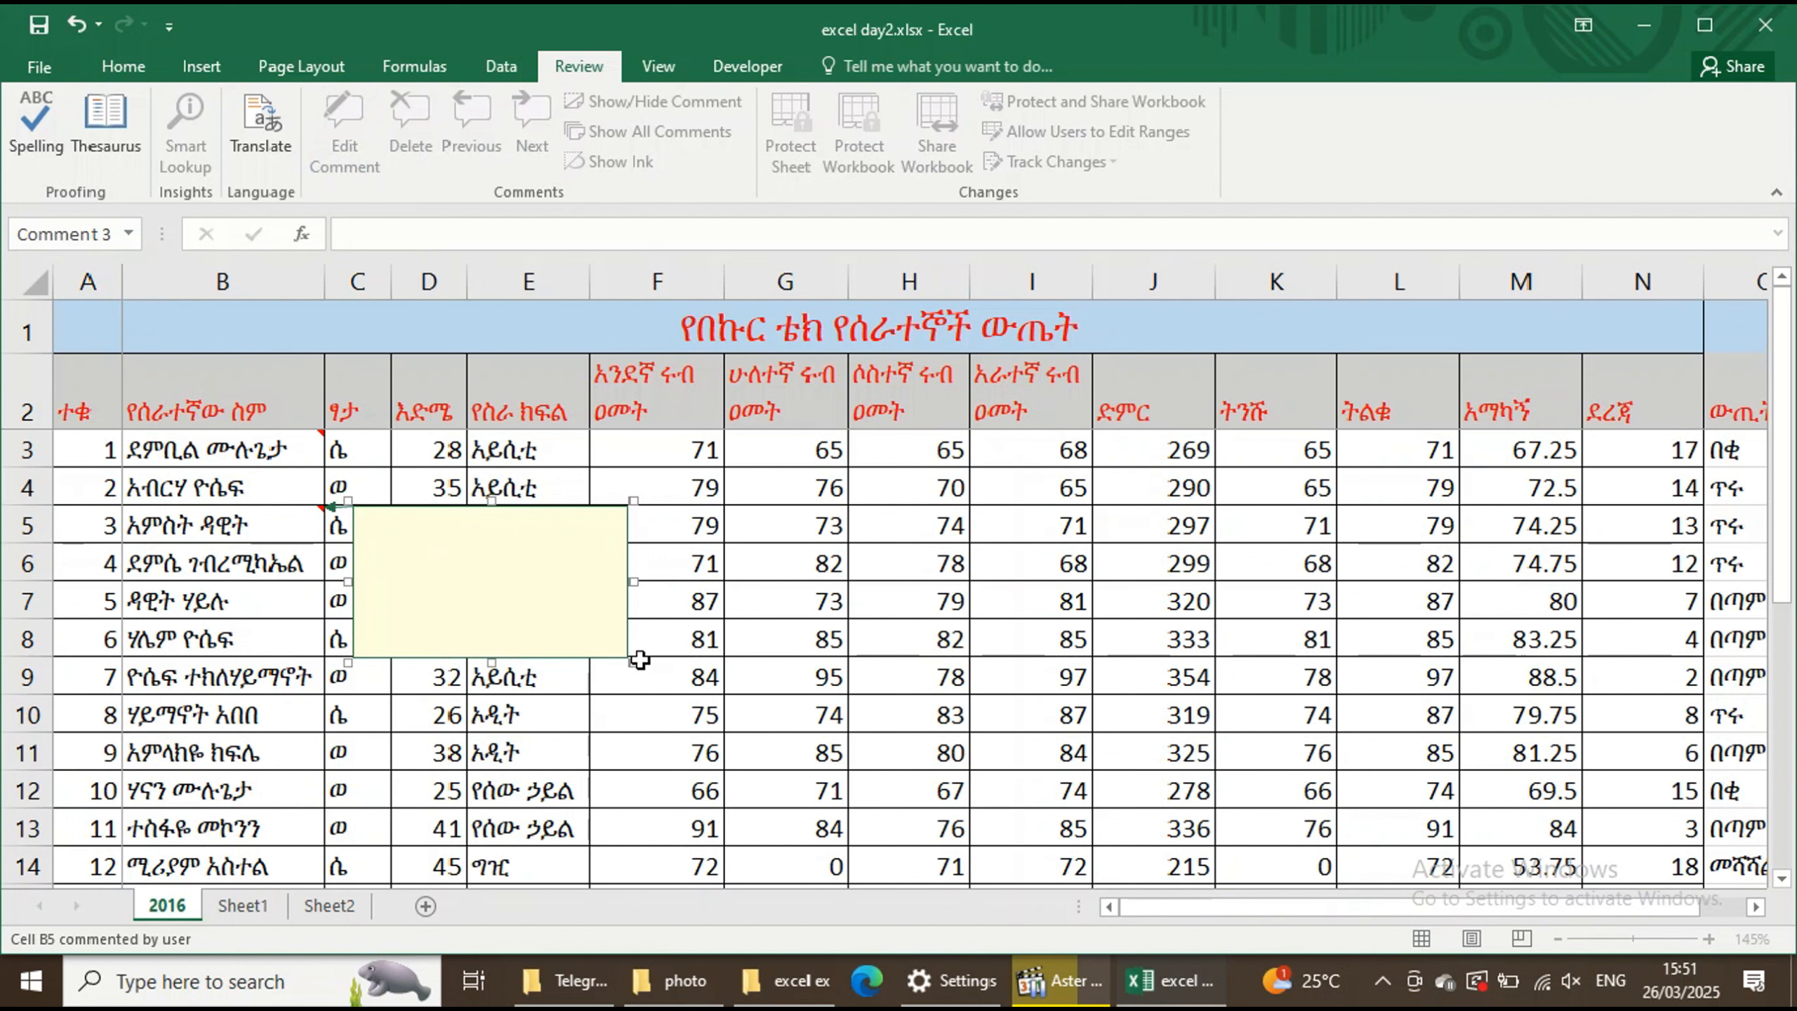
pyautogui.moveTo(633, 666); pyautogui.dragTo(482, 629)
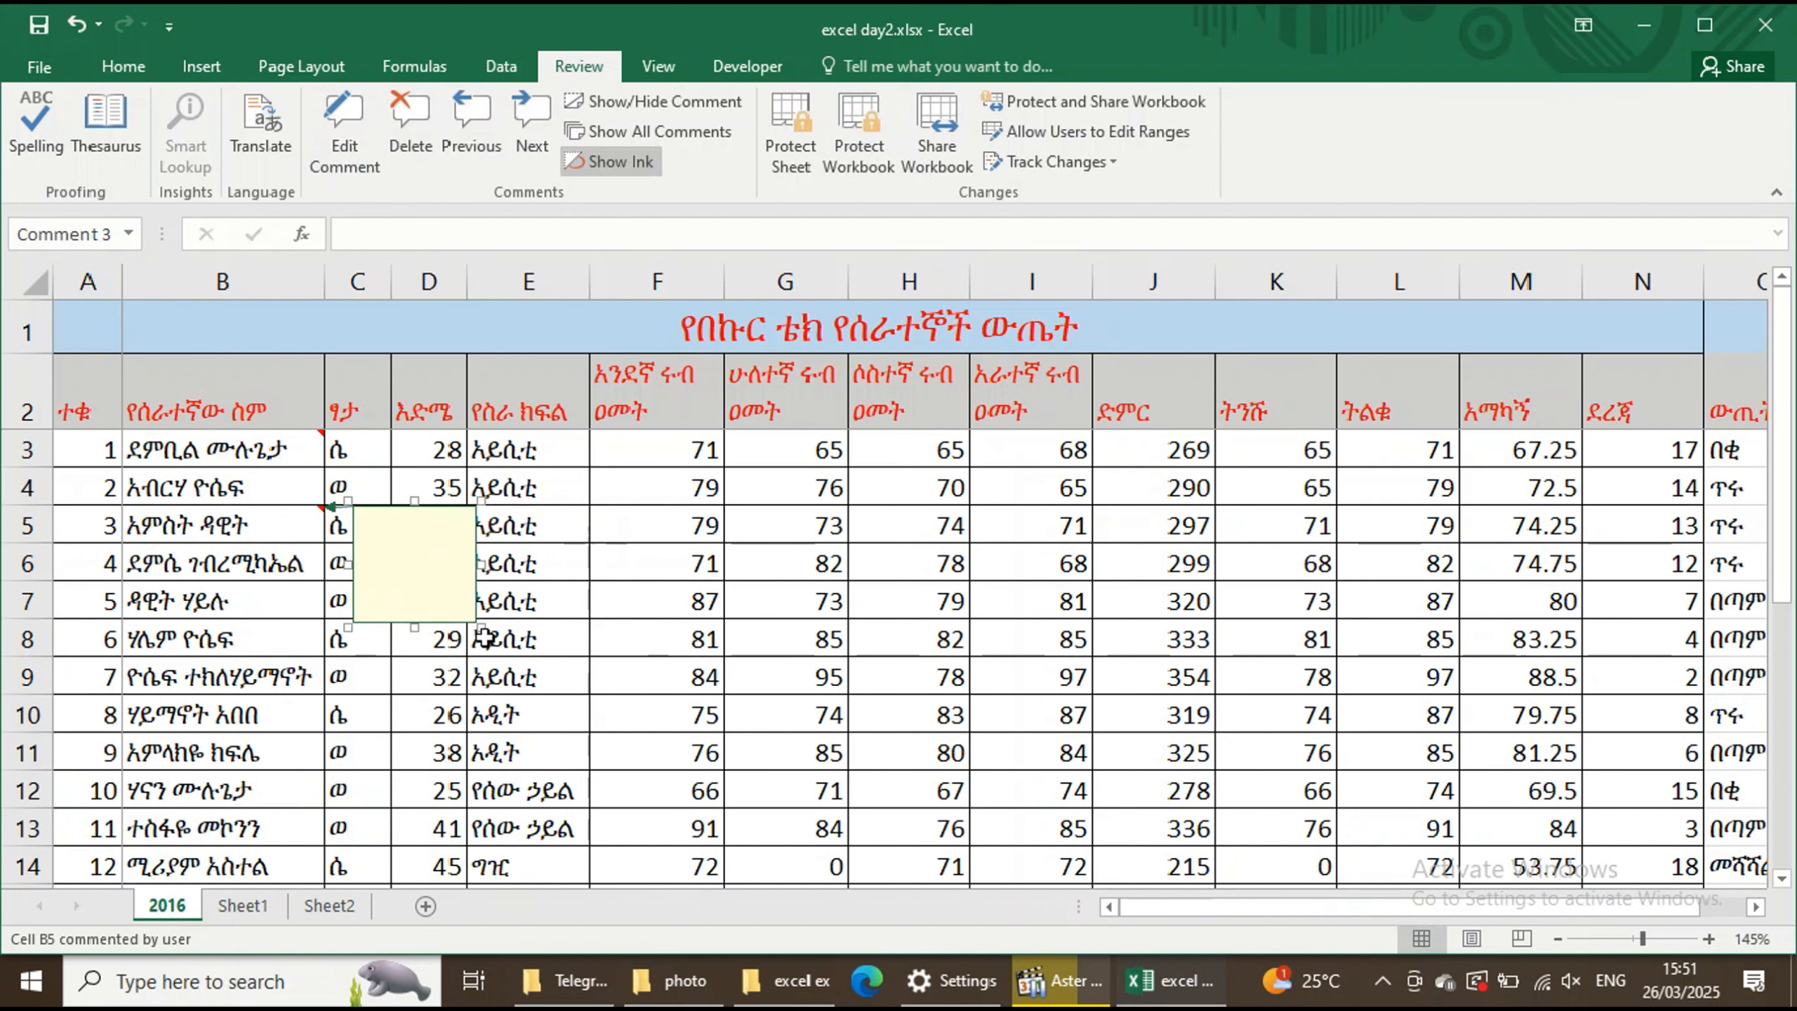
# - Fill the B5 comment's background with a portrait picture through Format Comment and apply it
pyautogui.doubleClick(349, 568)
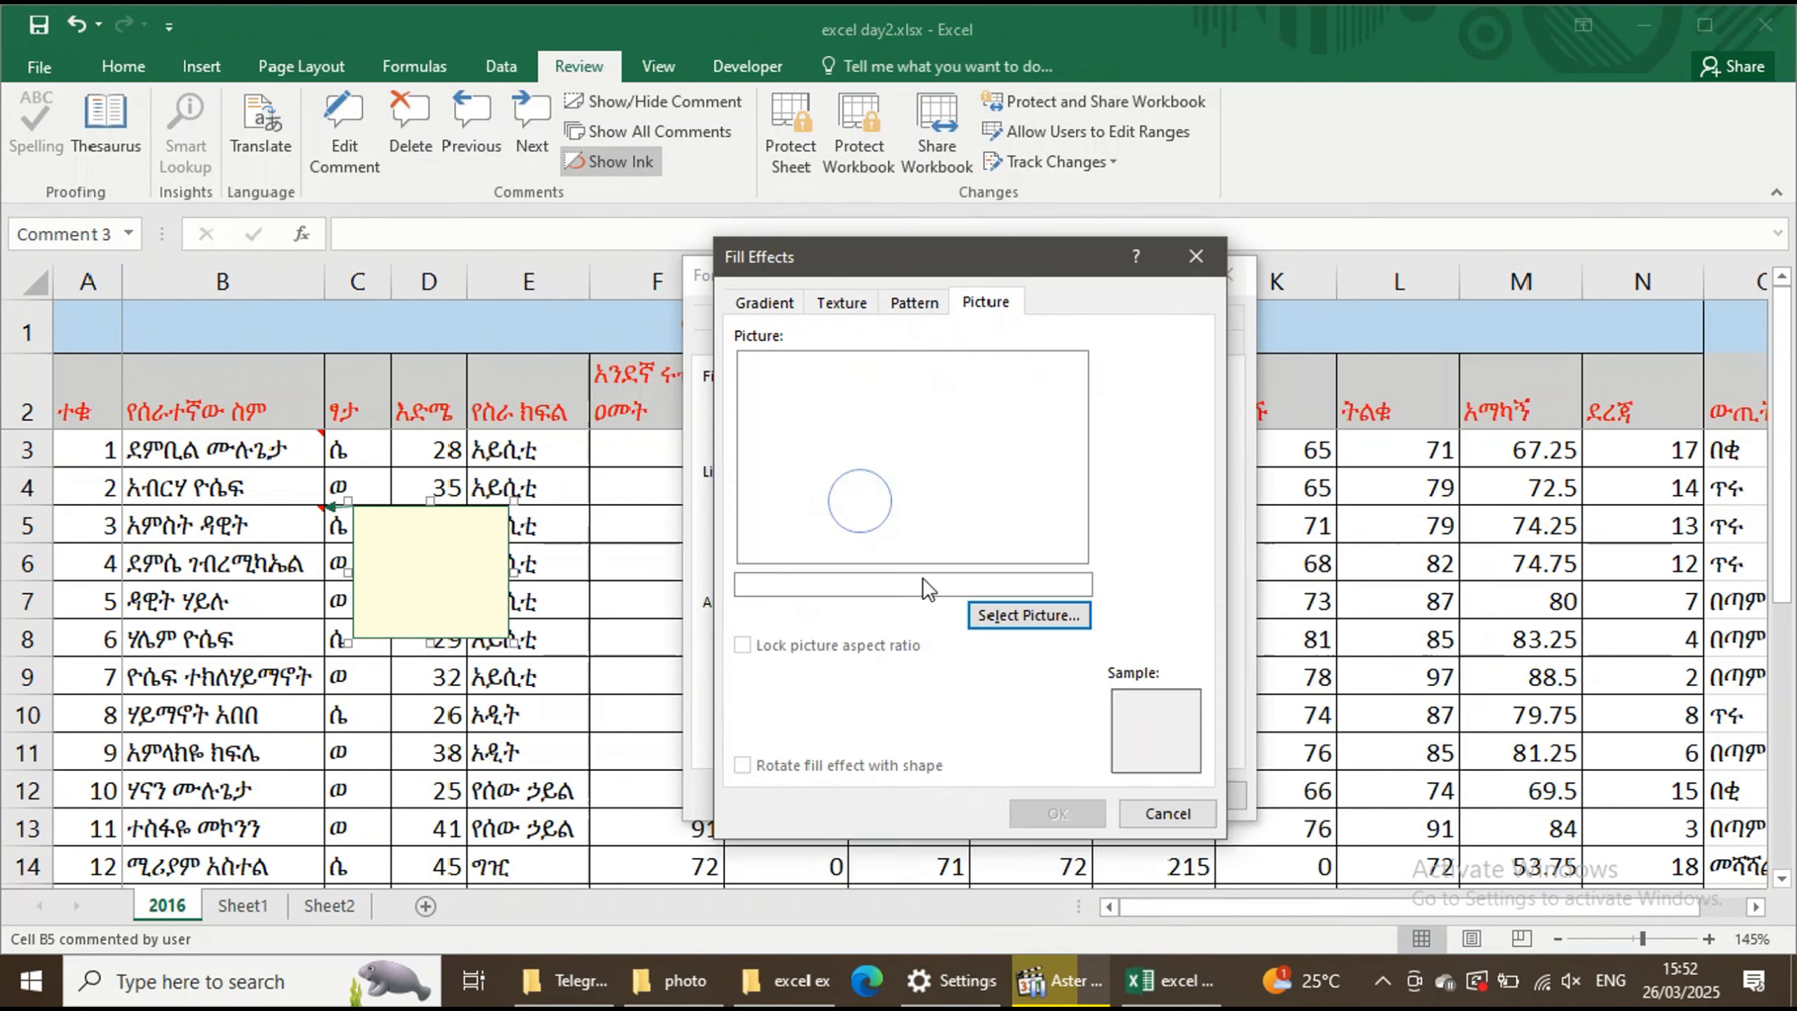
pyautogui.click(923, 587)
pyautogui.press('Return')
pyautogui.click(1072, 813)
pyautogui.click(1087, 794)
# - Add a comment to cell B4, delete its default author text and reduce the comment box's size
pyautogui.click(221, 487)
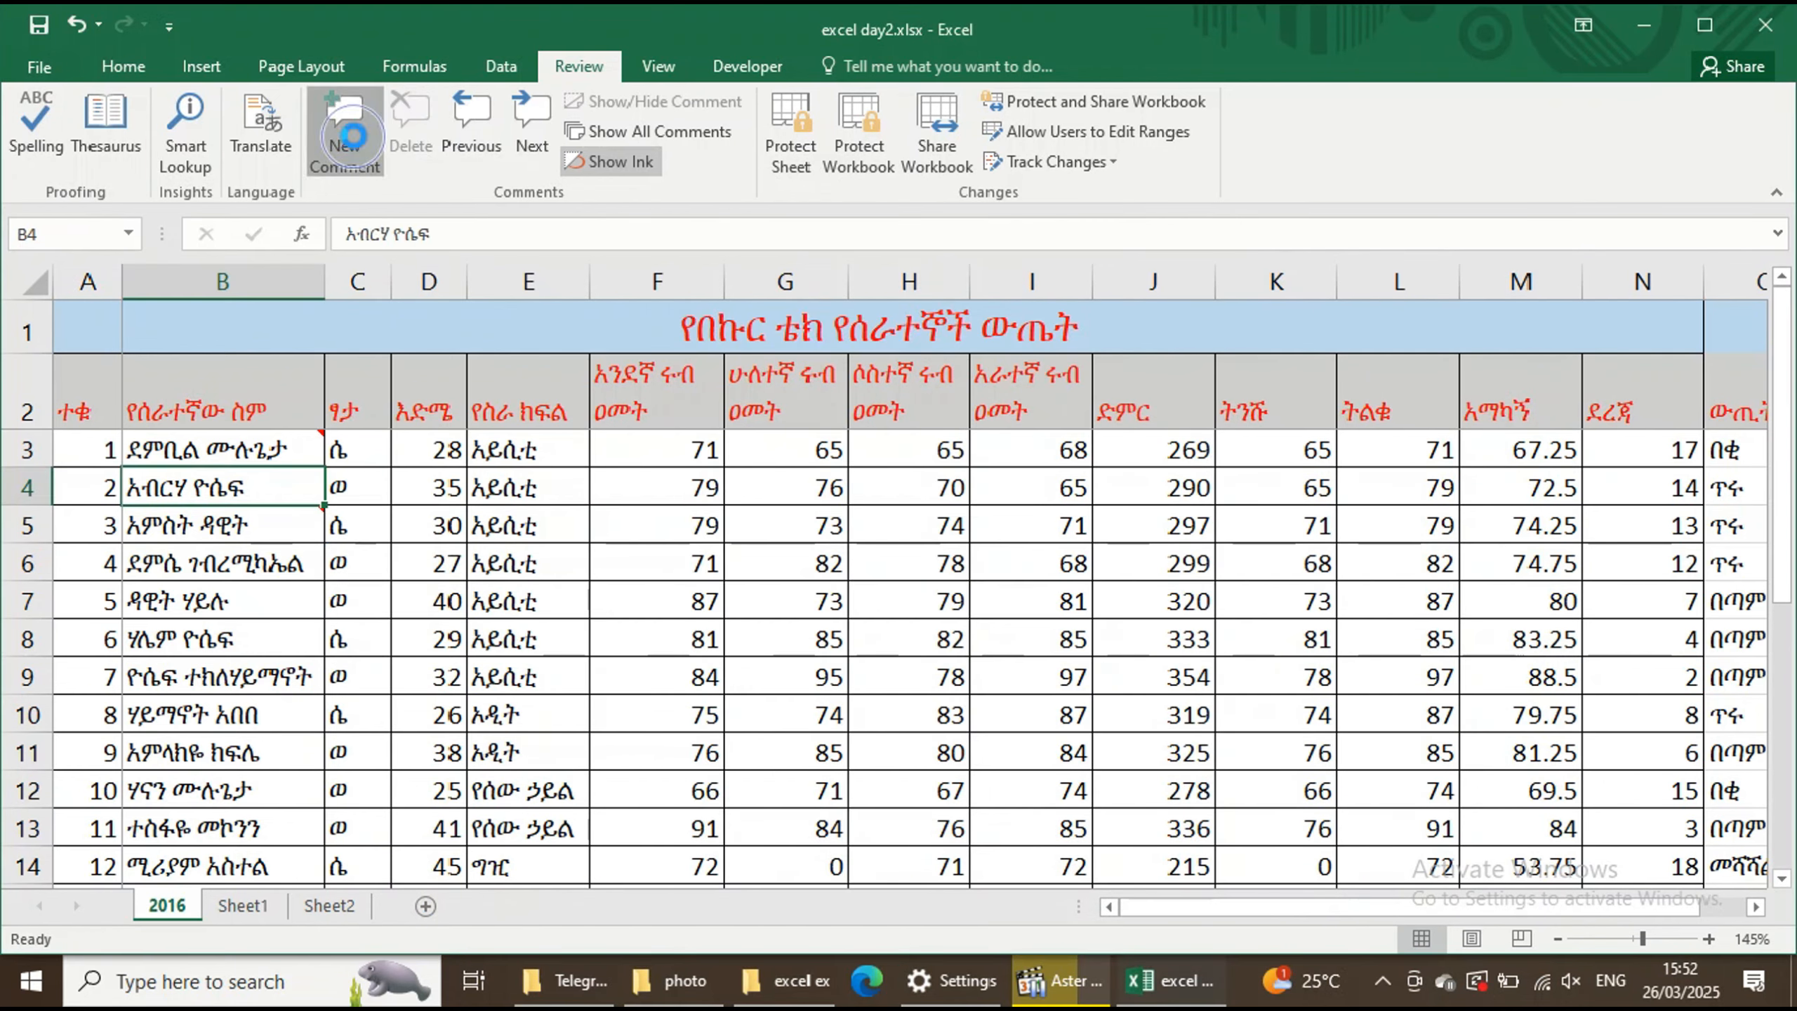
pyautogui.click(344, 131)
pyautogui.press('BackSpace')
pyautogui.press('BackSpace')
pyautogui.press('BackSpace')
pyautogui.press('BackSpace')
pyautogui.press('BackSpace')
pyautogui.press('BackSpace')
# - Fill the B4 comment with the picture photo_3_2025-03-26_15-32-29.jpg through Format Comment's fill effects and apply it
pyautogui.rightClick(467, 511)
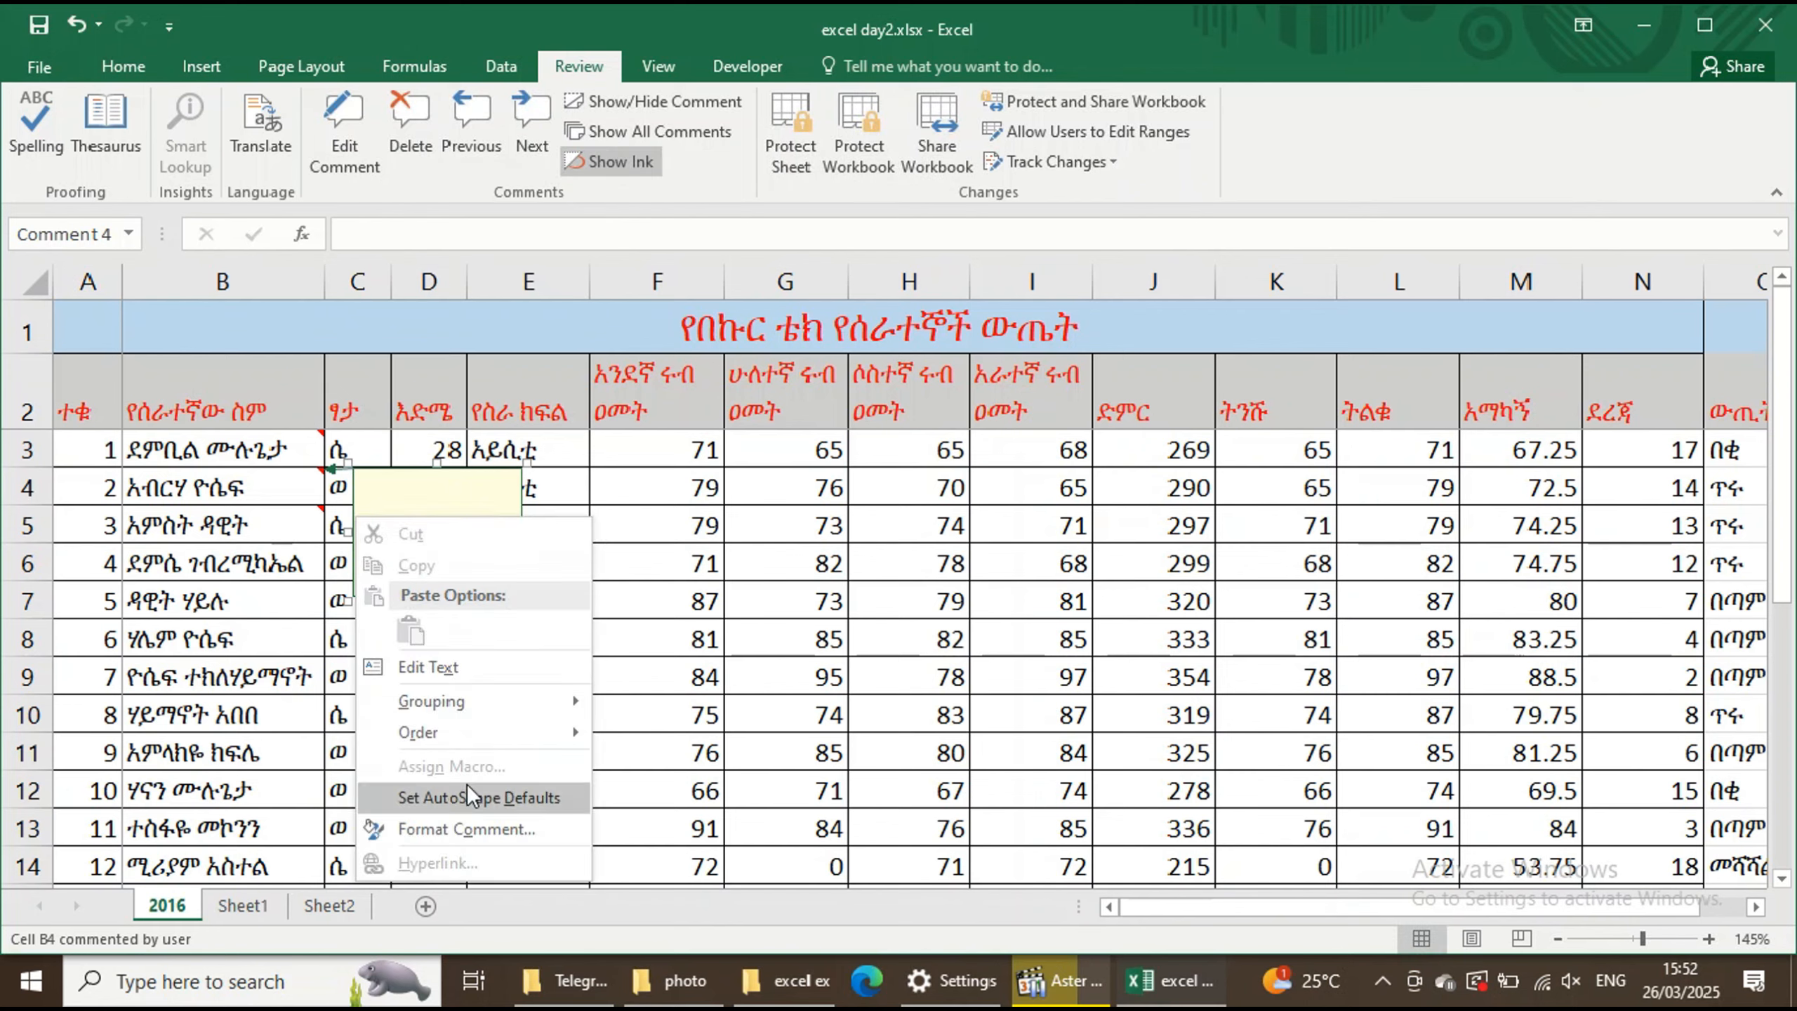
pyautogui.click(488, 815)
pyautogui.click(997, 407)
pyautogui.click(906, 725)
pyautogui.click(988, 303)
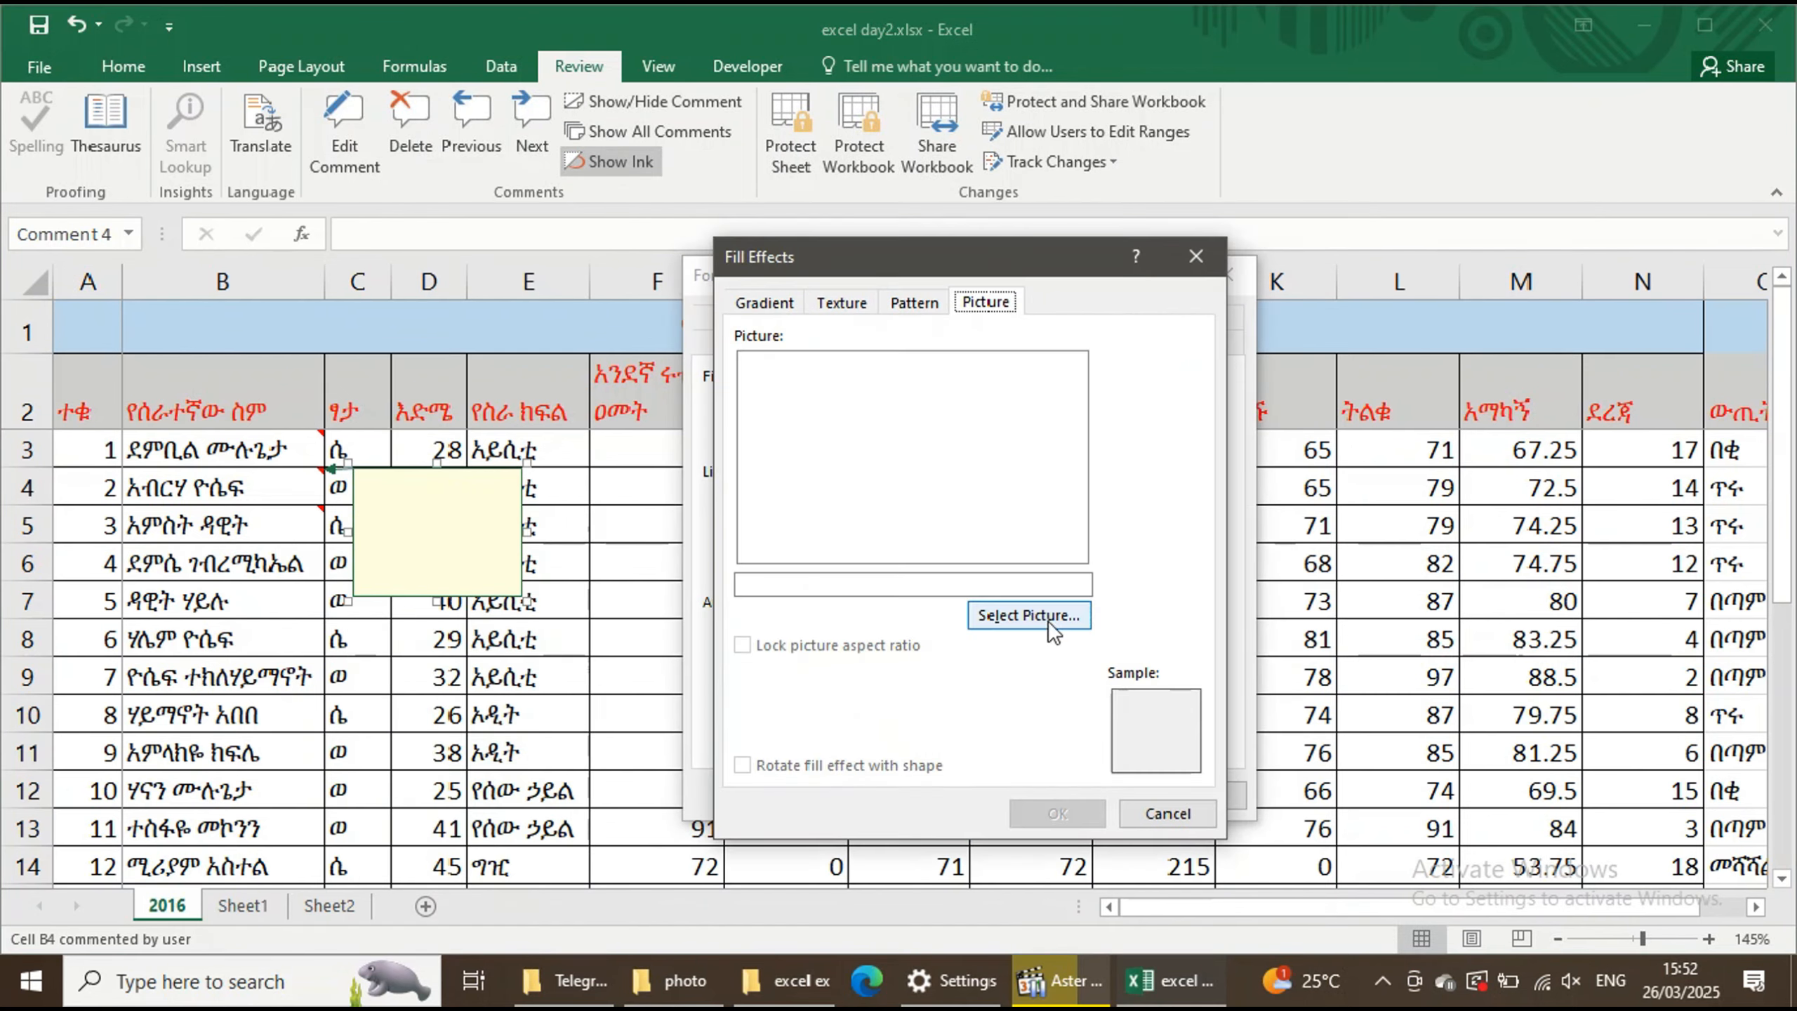
pyautogui.click(1040, 619)
pyautogui.click(1358, 870)
pyautogui.click(1086, 778)
pyautogui.click(1083, 786)
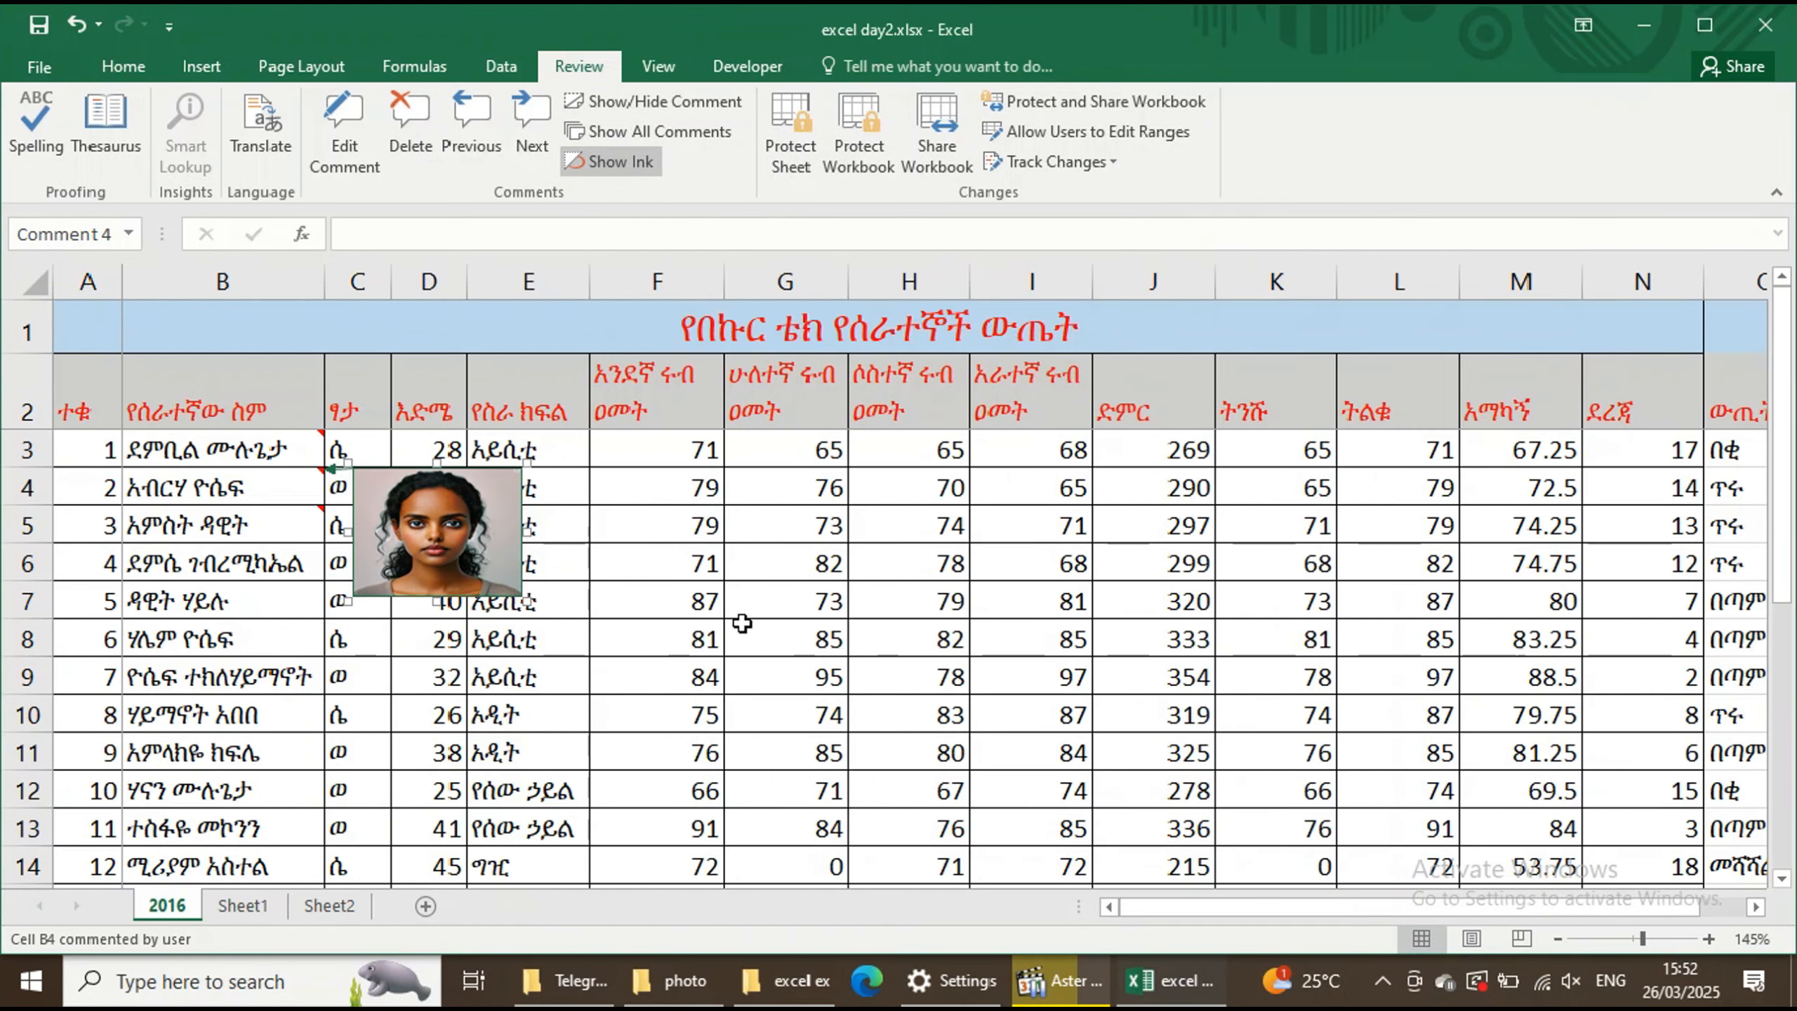
# - Preview the picture comments attached to the employee names in cells B3 and B5
pyautogui.click(234, 450)
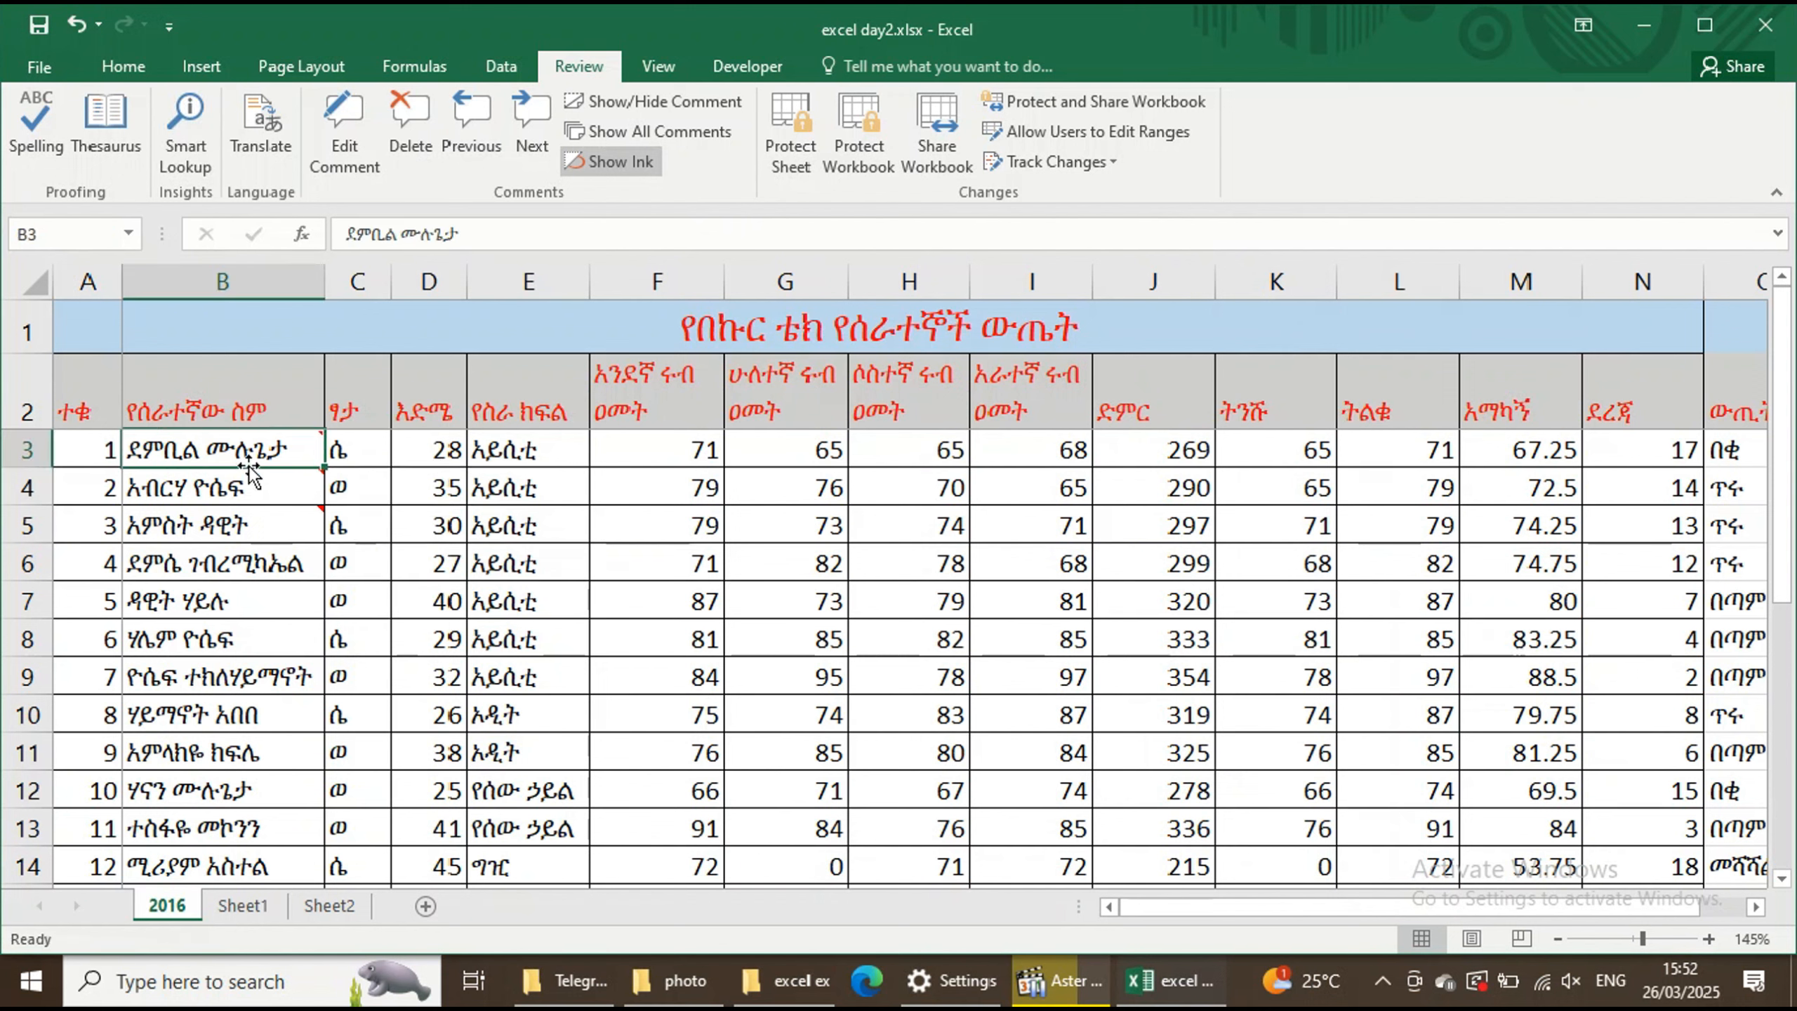
pyautogui.moveTo(272, 447)
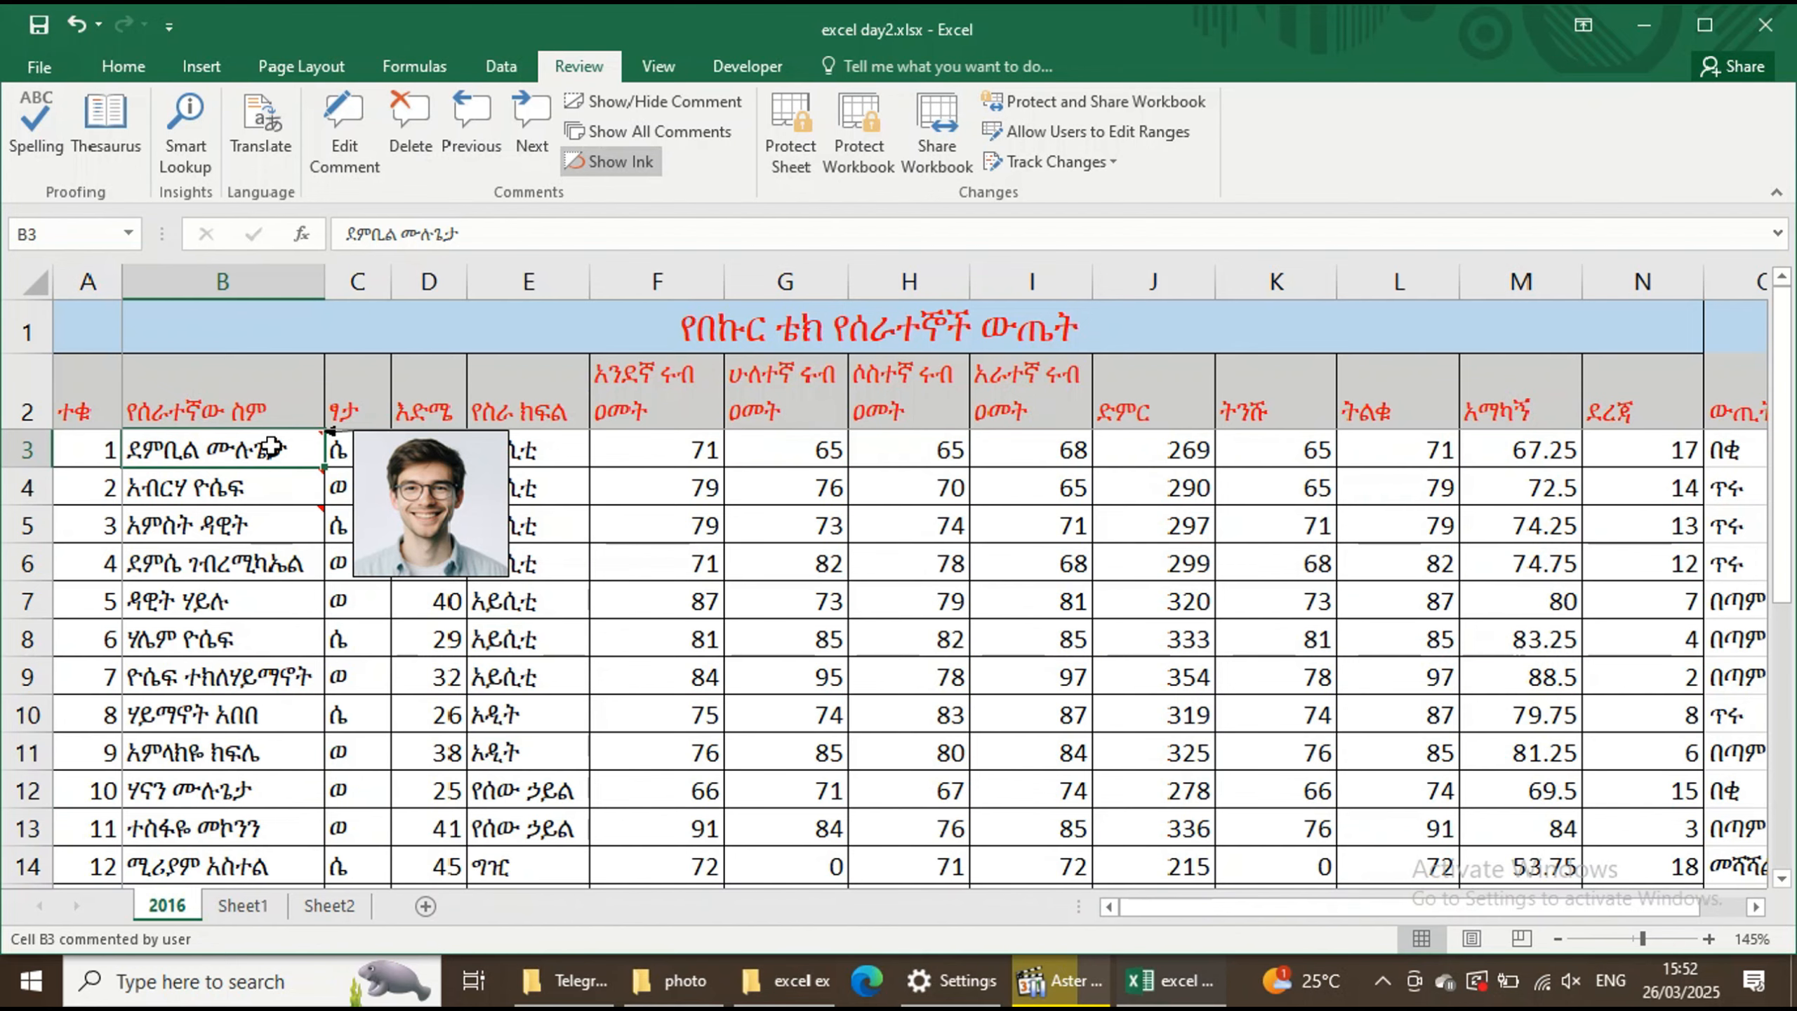
pyautogui.moveTo(249, 524)
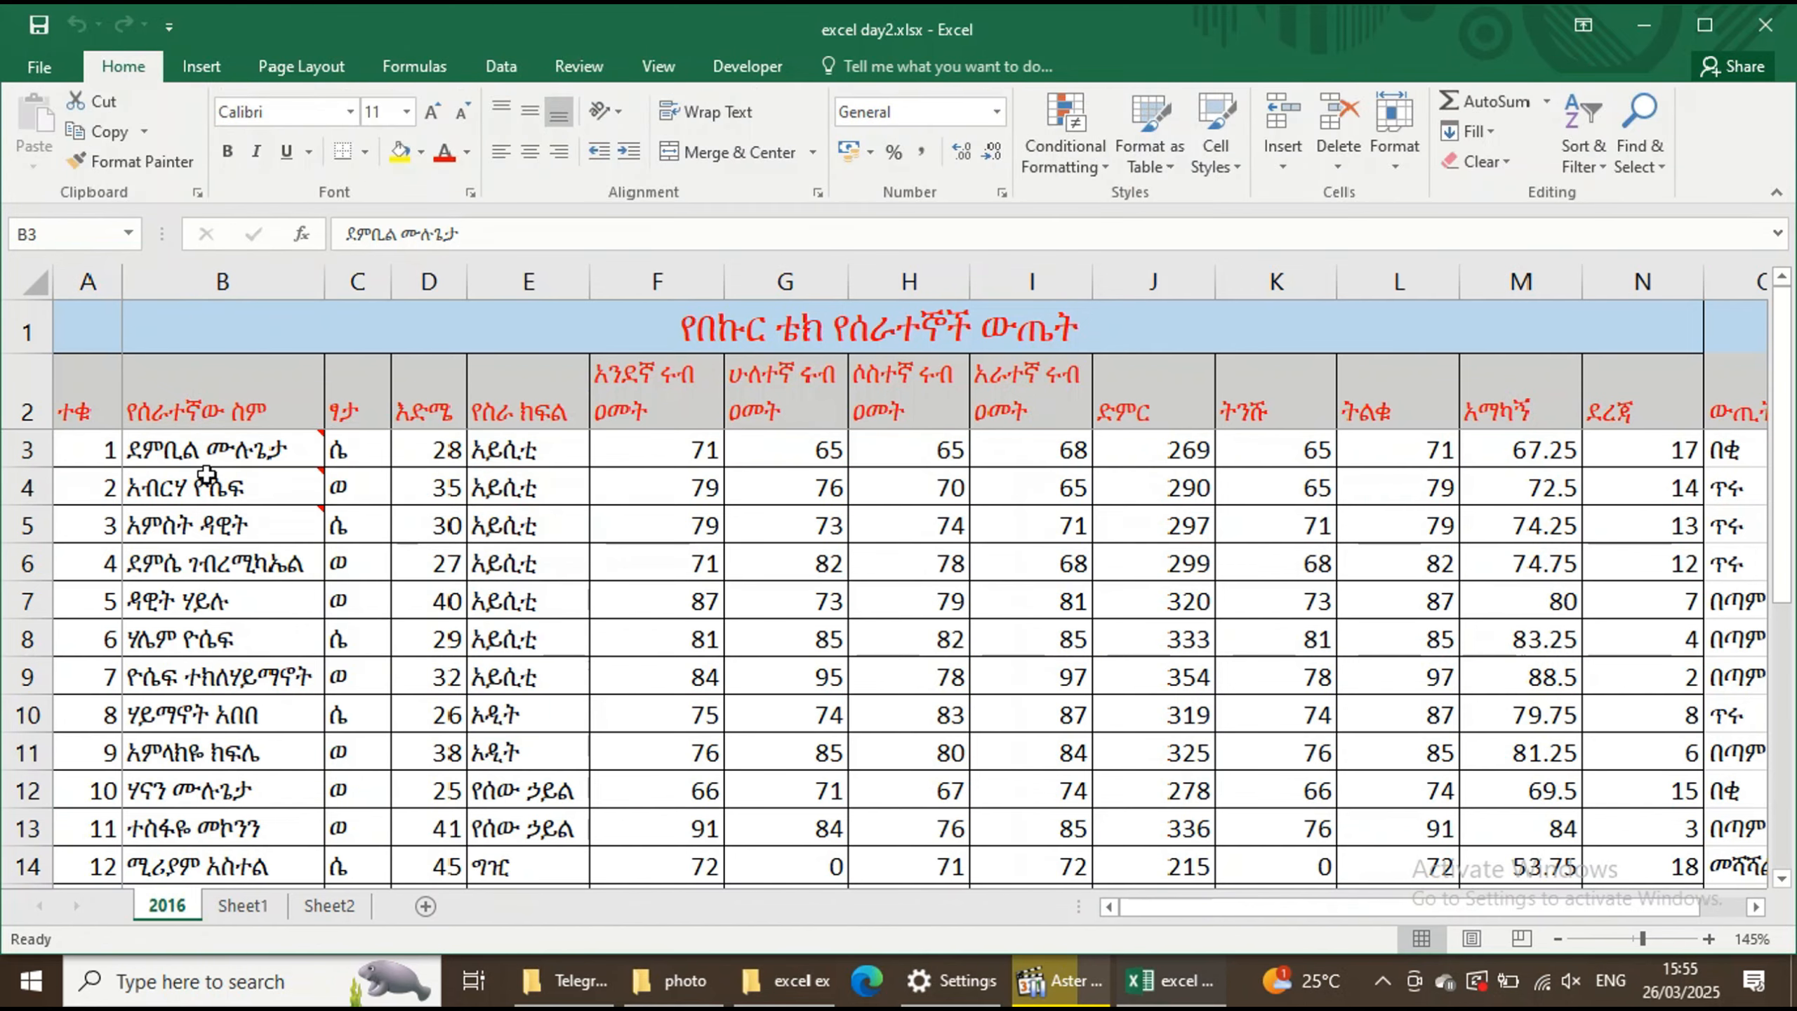
# - Open the comment on cell B3 for editing and examine its fill and line settings in Format Comment without changing them
pyautogui.click(266, 457)
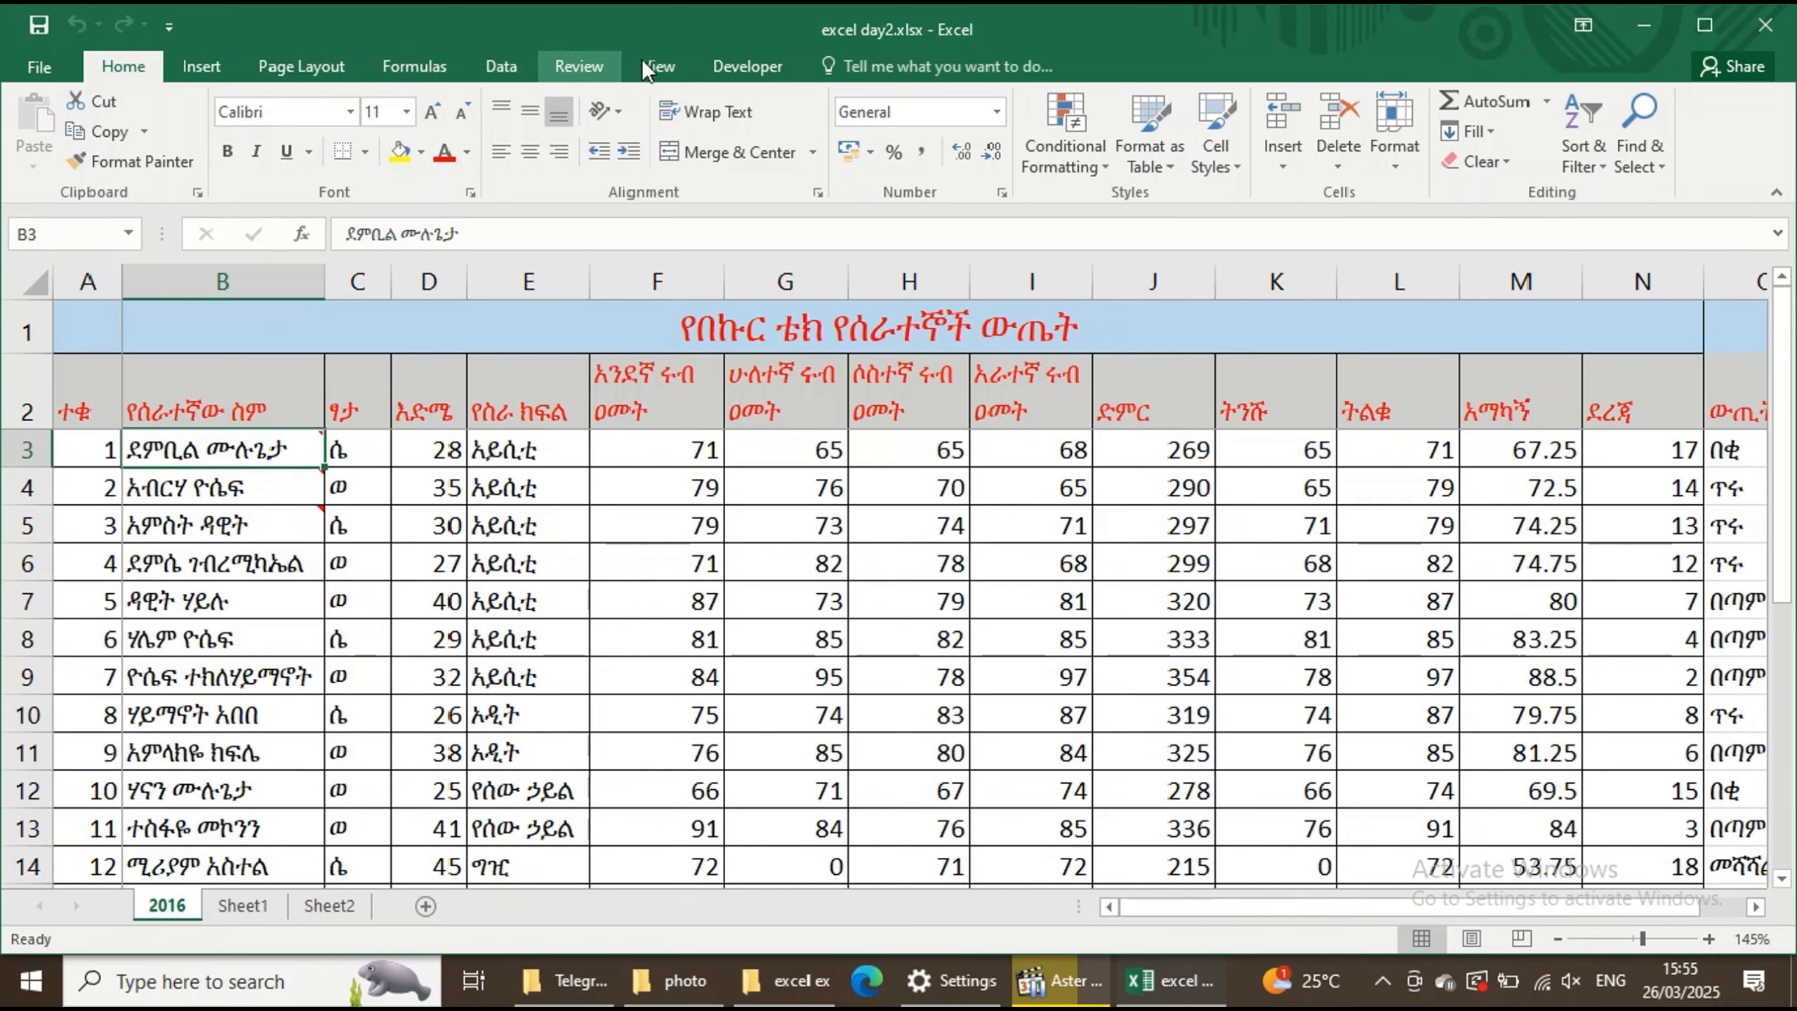
pyautogui.click(587, 66)
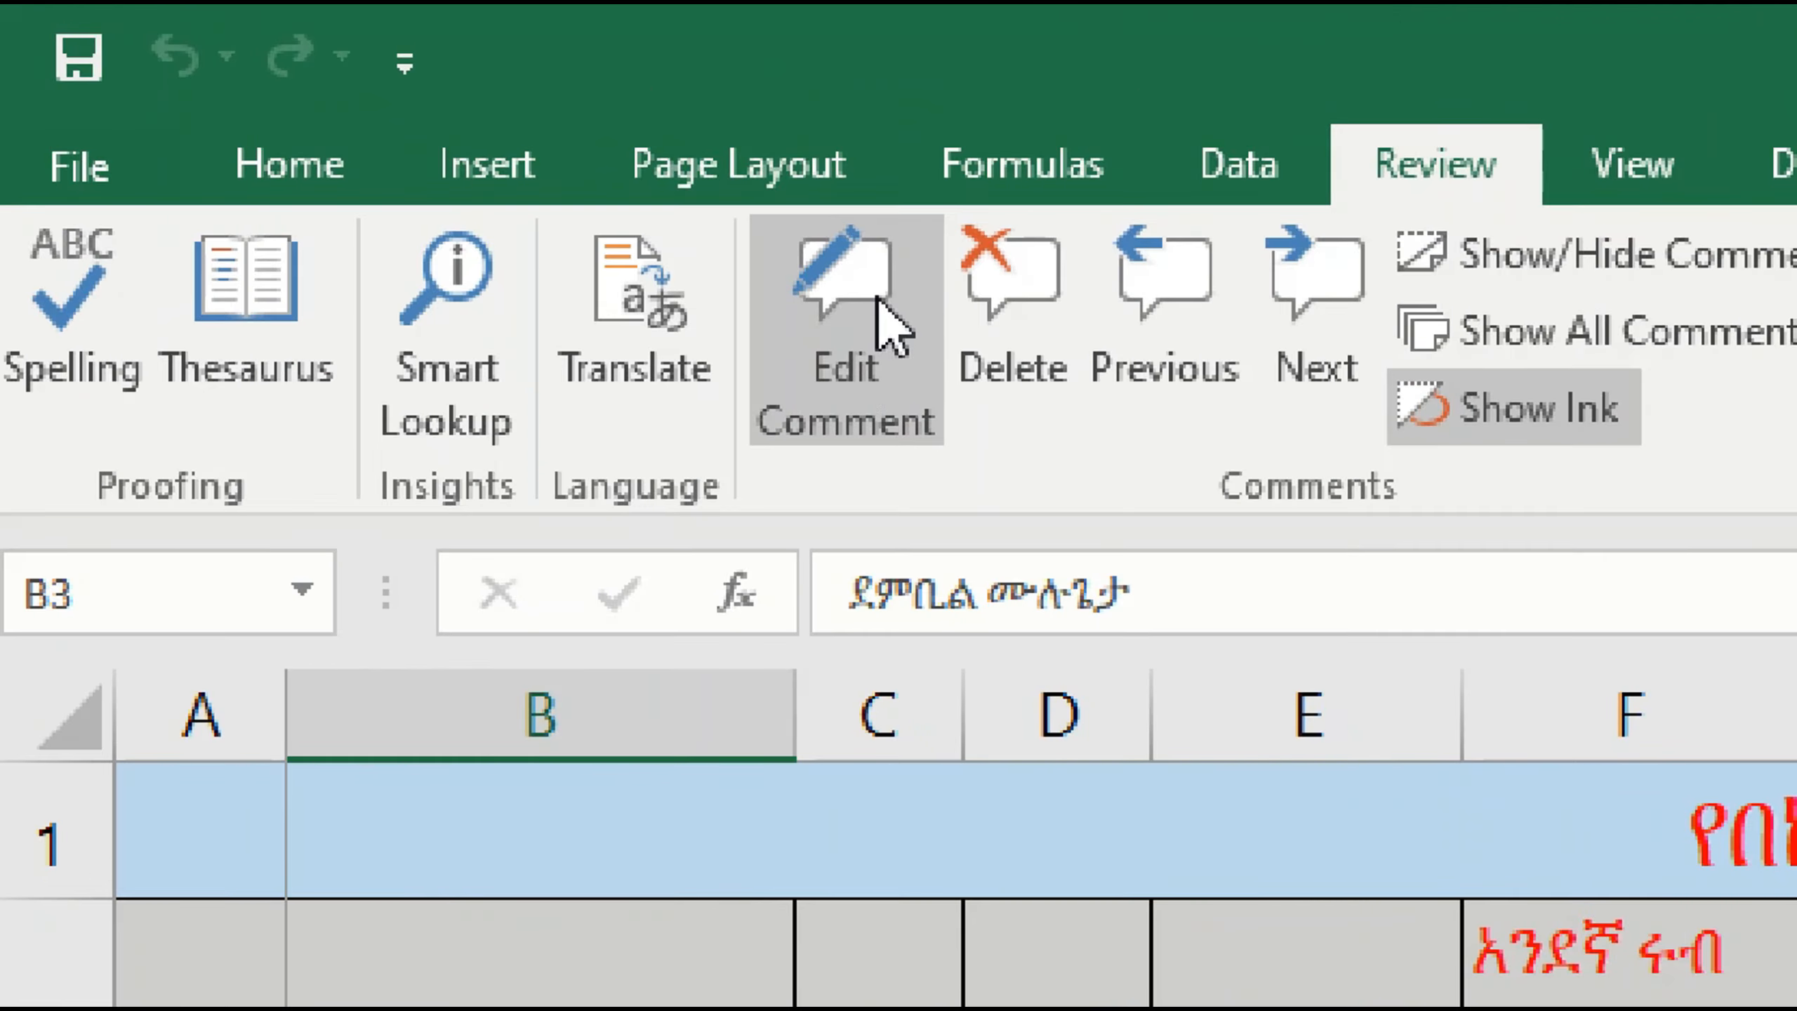
pyautogui.click(886, 324)
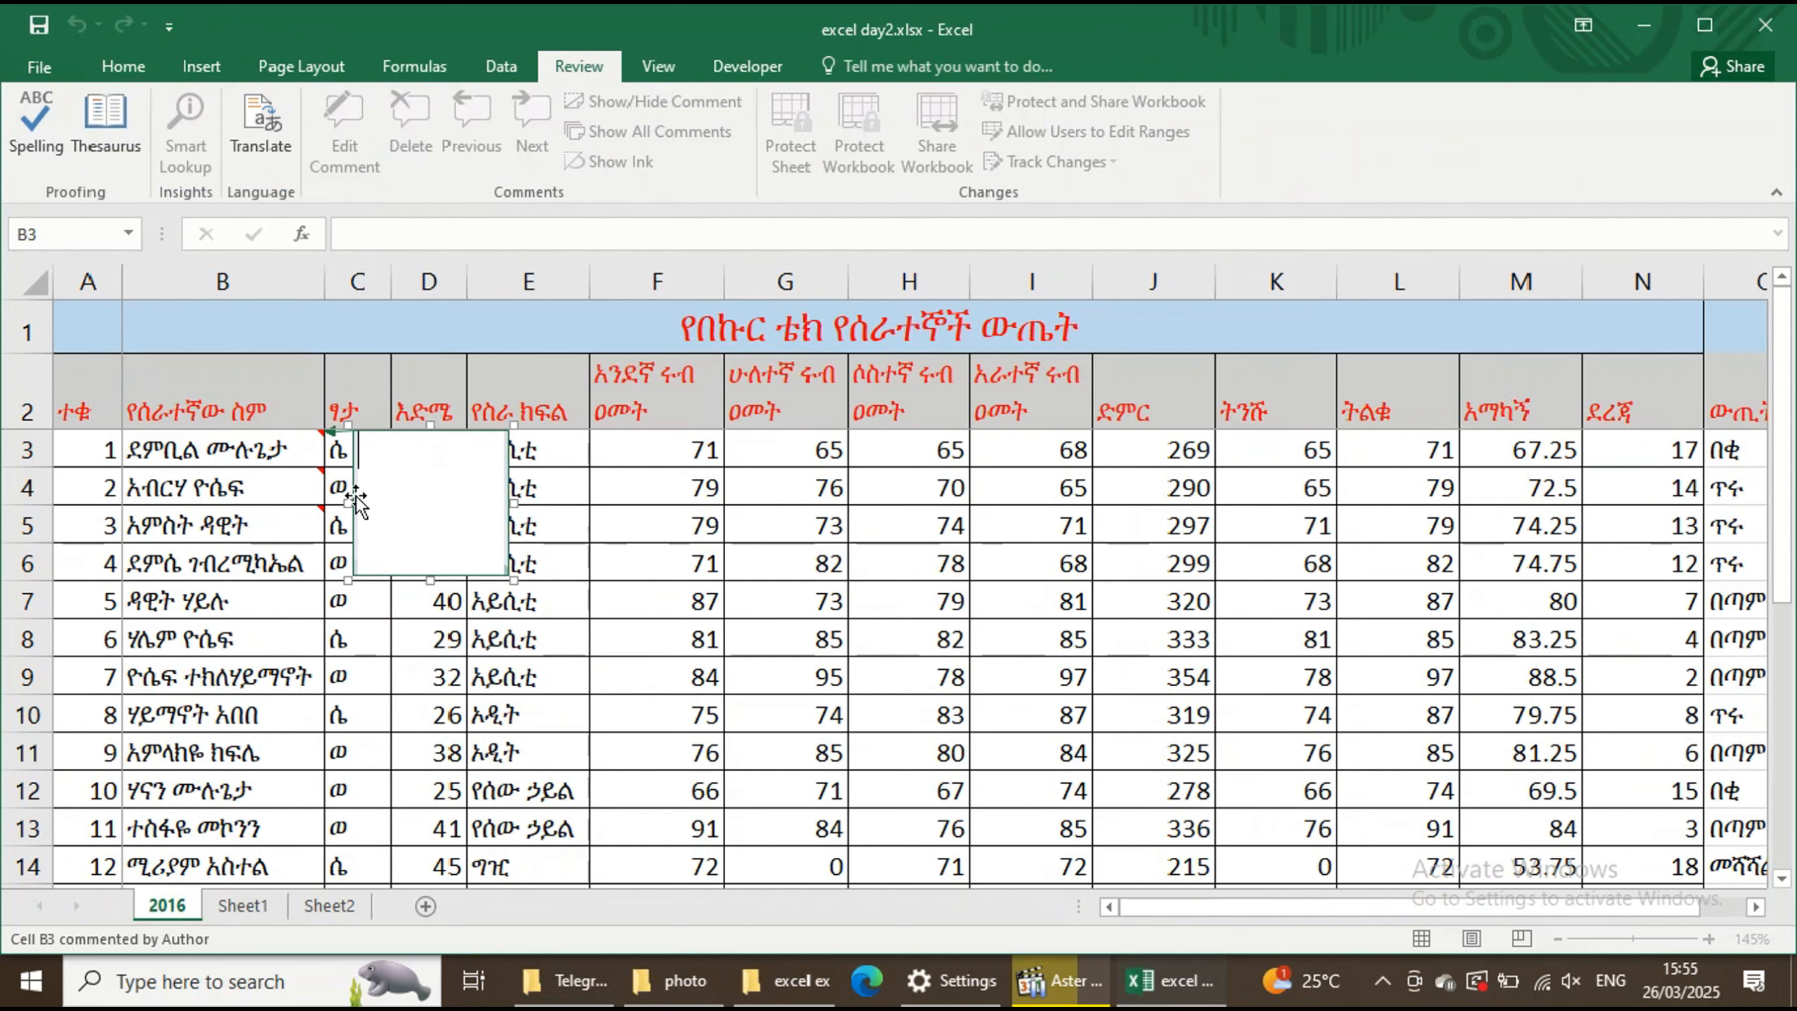
pyautogui.rightClick(359, 531)
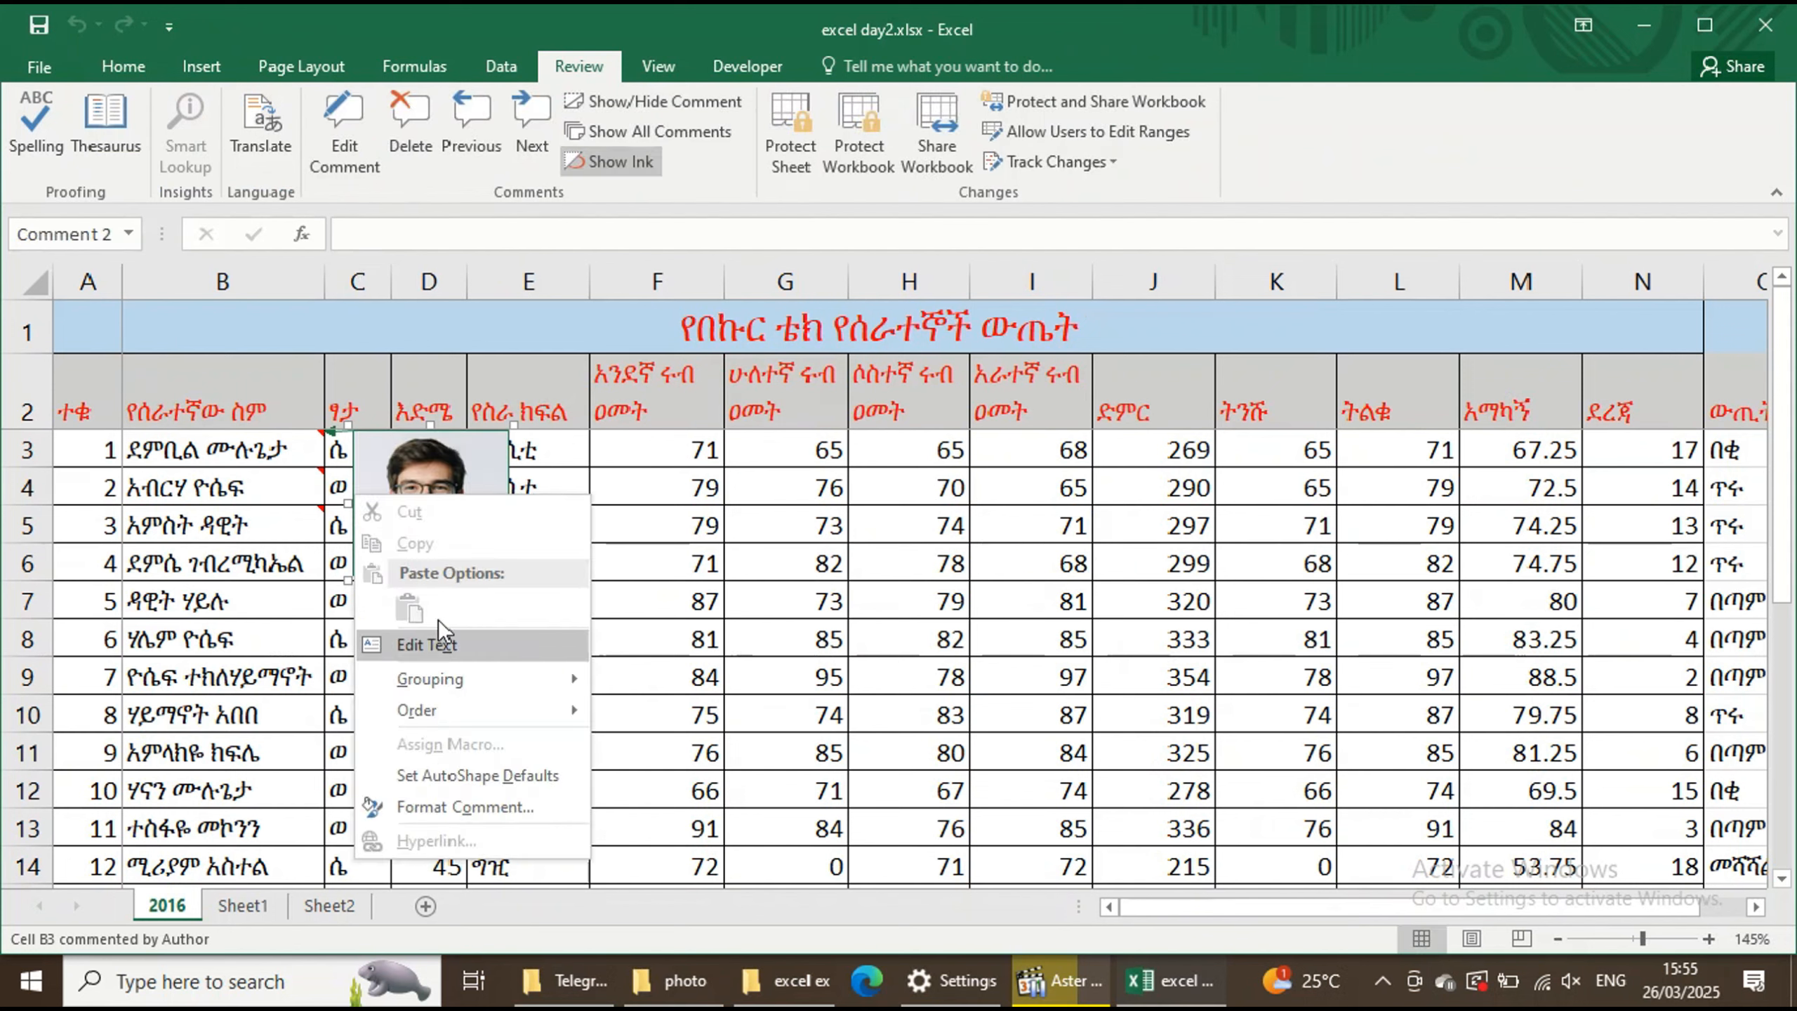
pyautogui.click(483, 812)
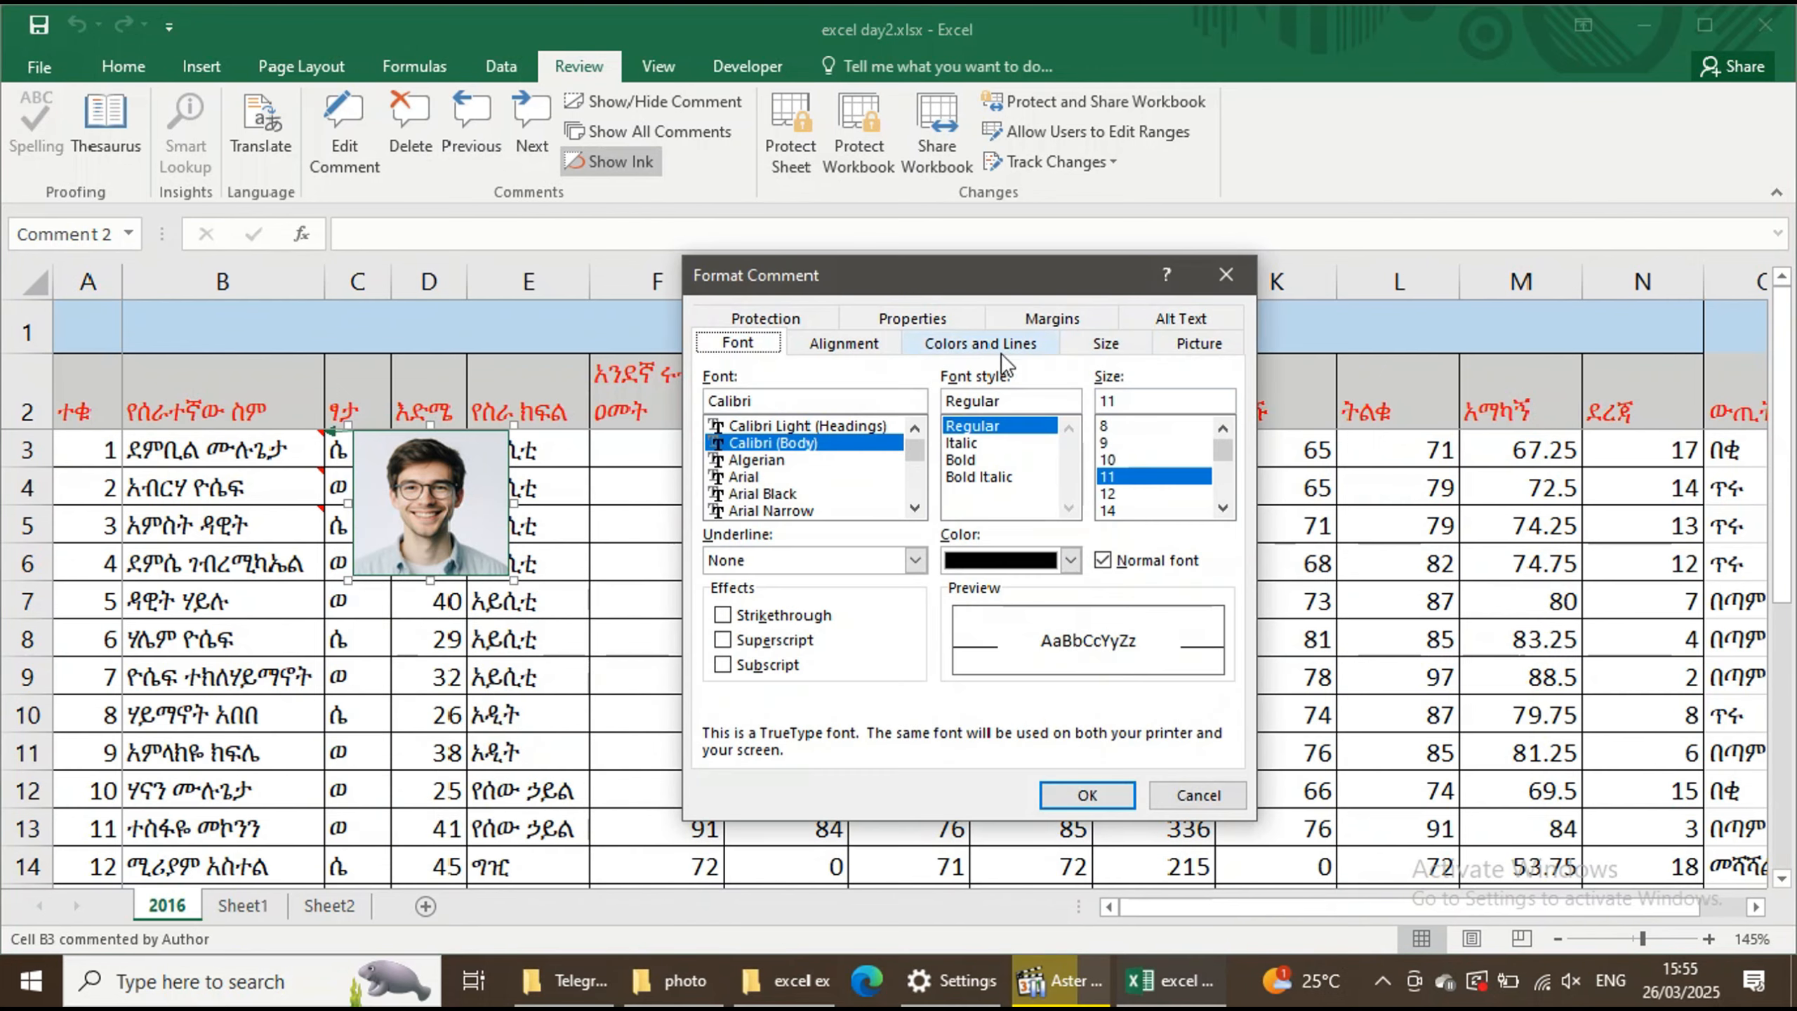
pyautogui.click(993, 345)
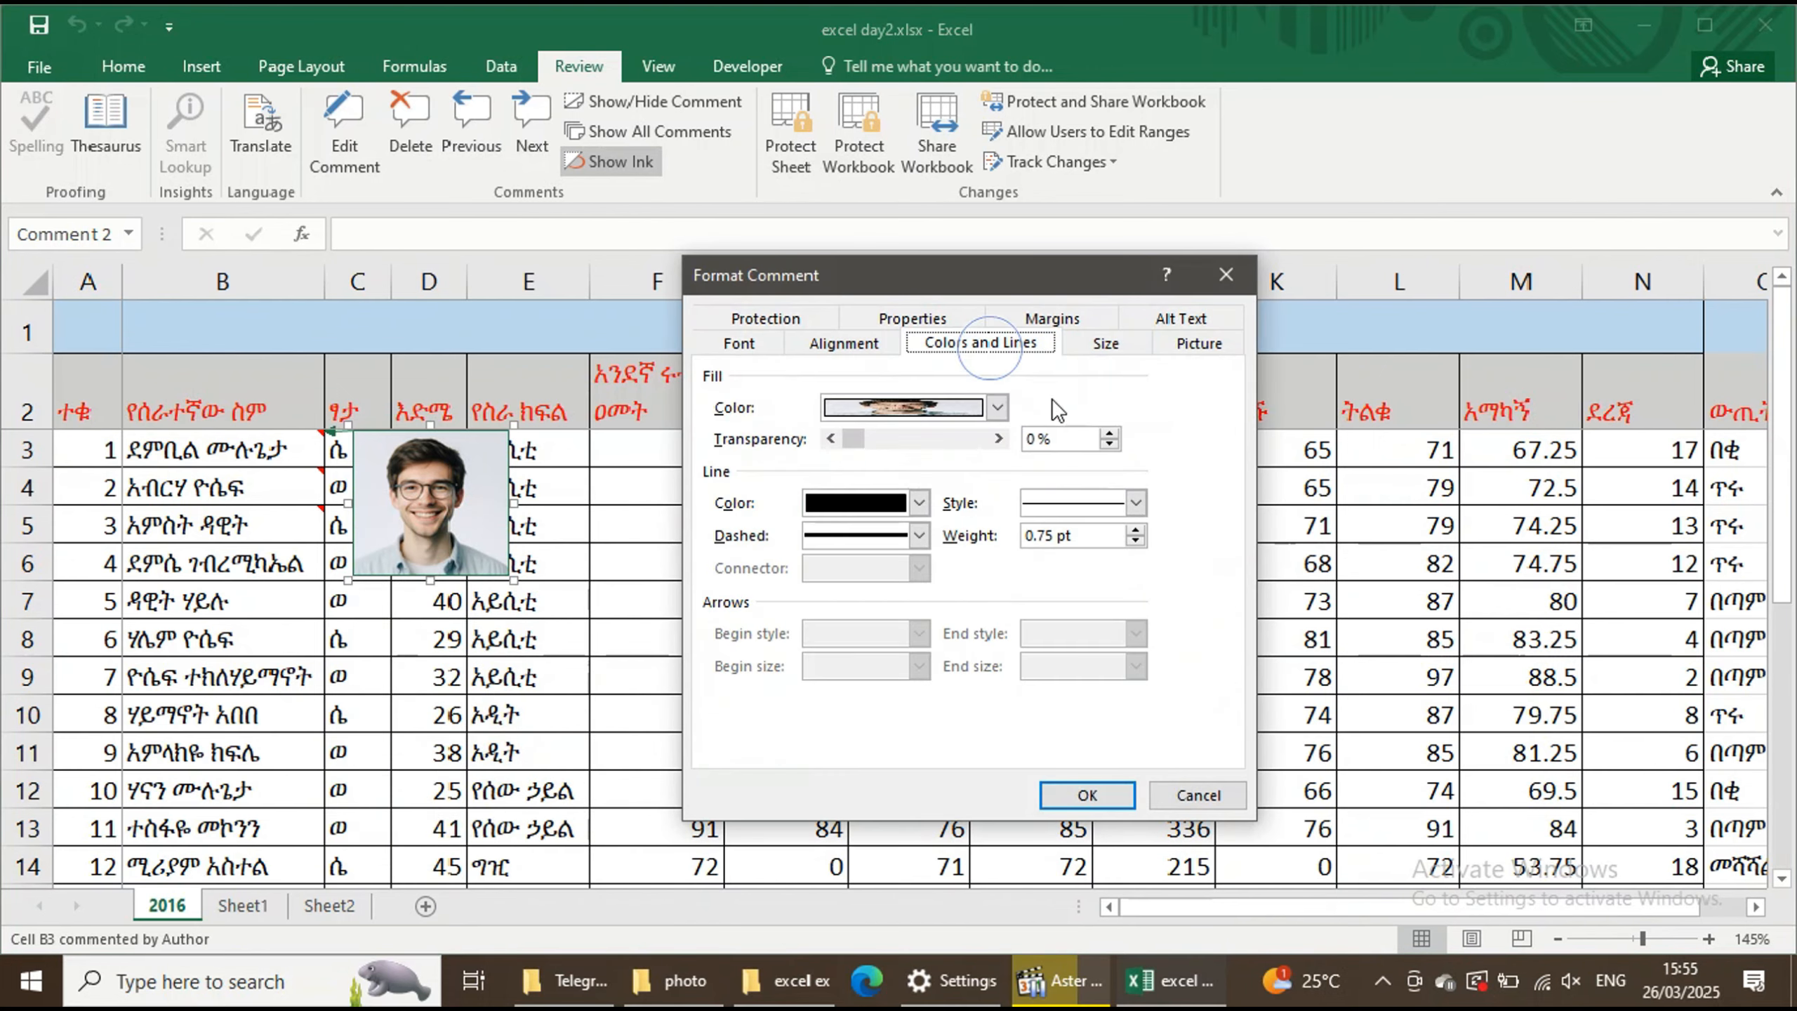
pyautogui.click(1219, 286)
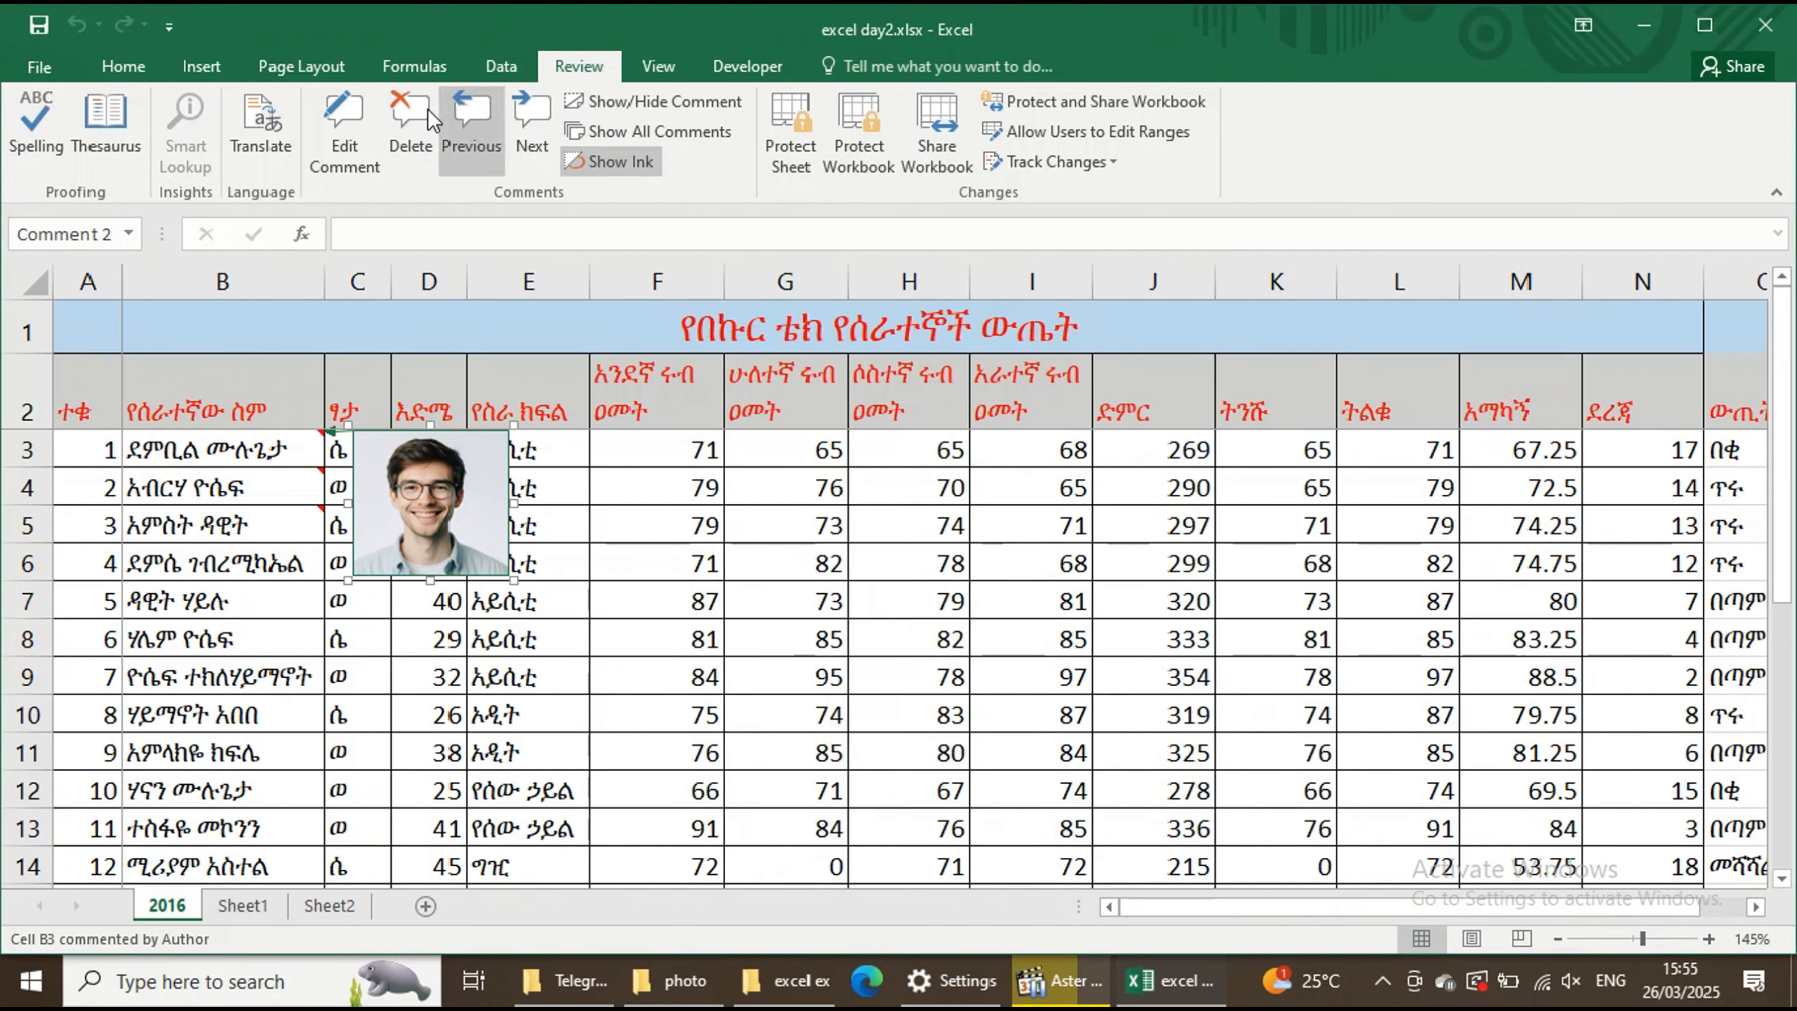
# - Delete the picture comments from the employee name cells B3 and B4
pyautogui.click(411, 119)
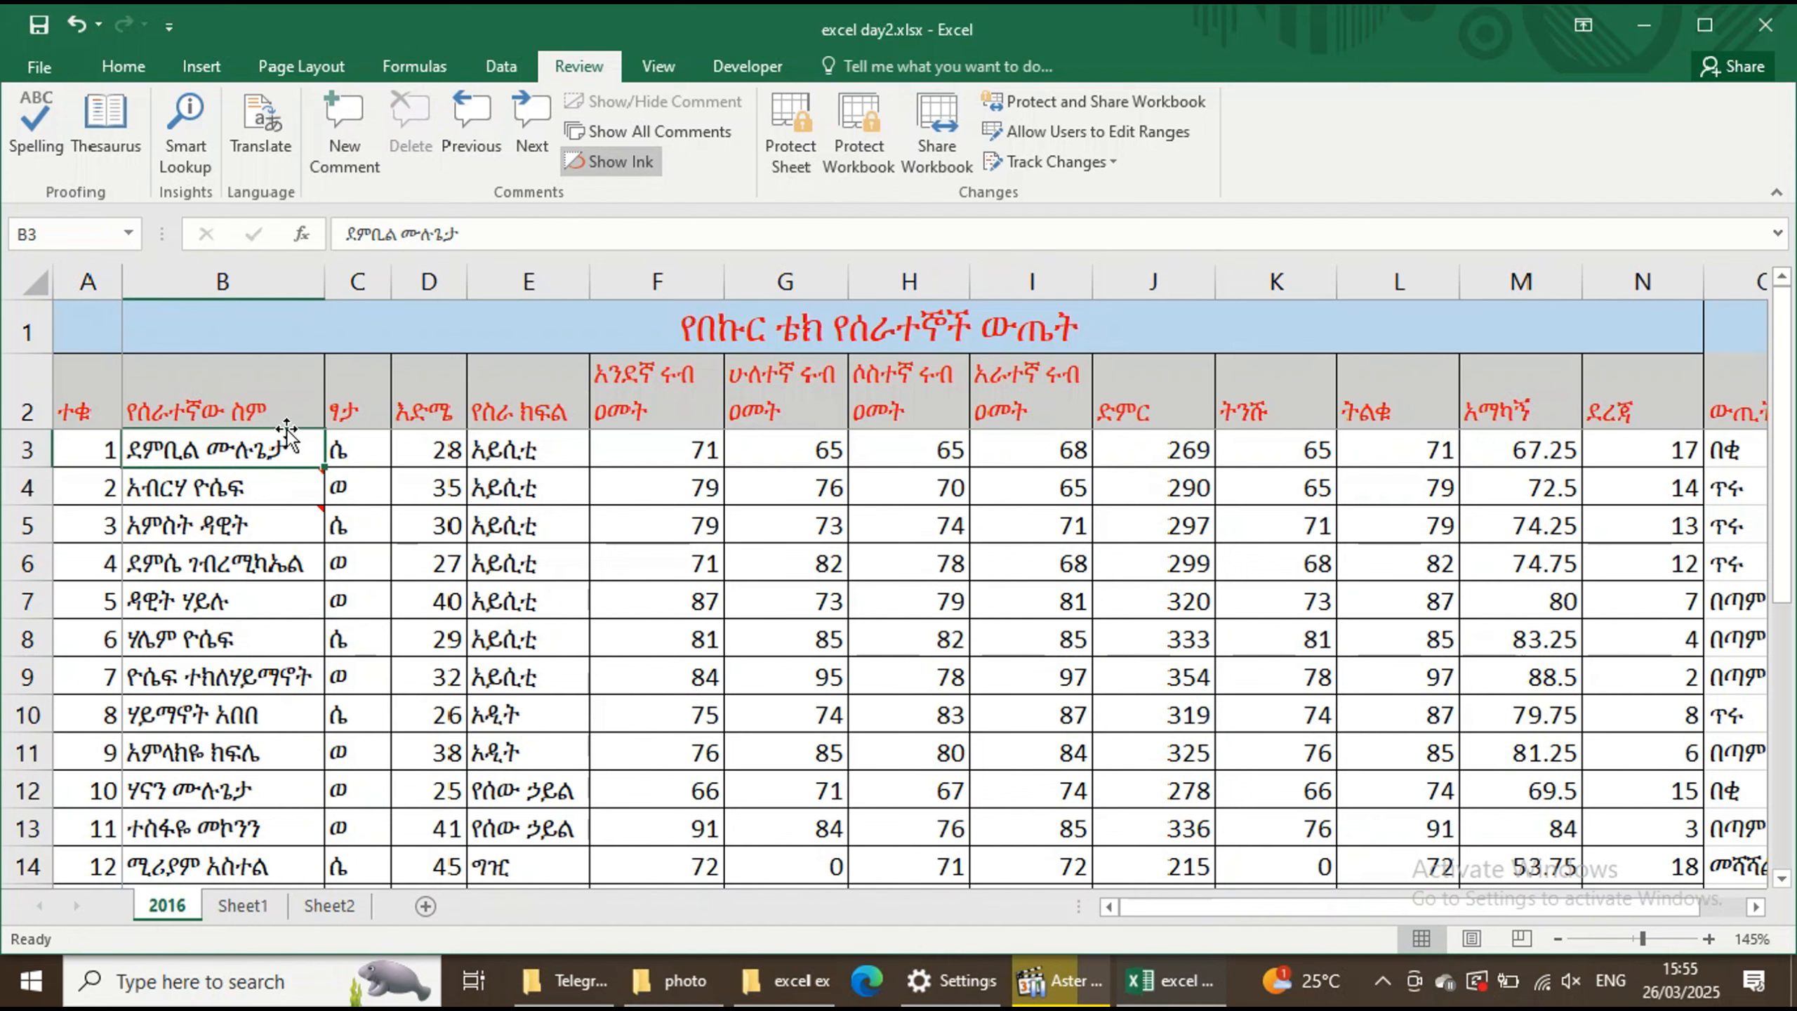
pyautogui.click(277, 495)
pyautogui.click(411, 119)
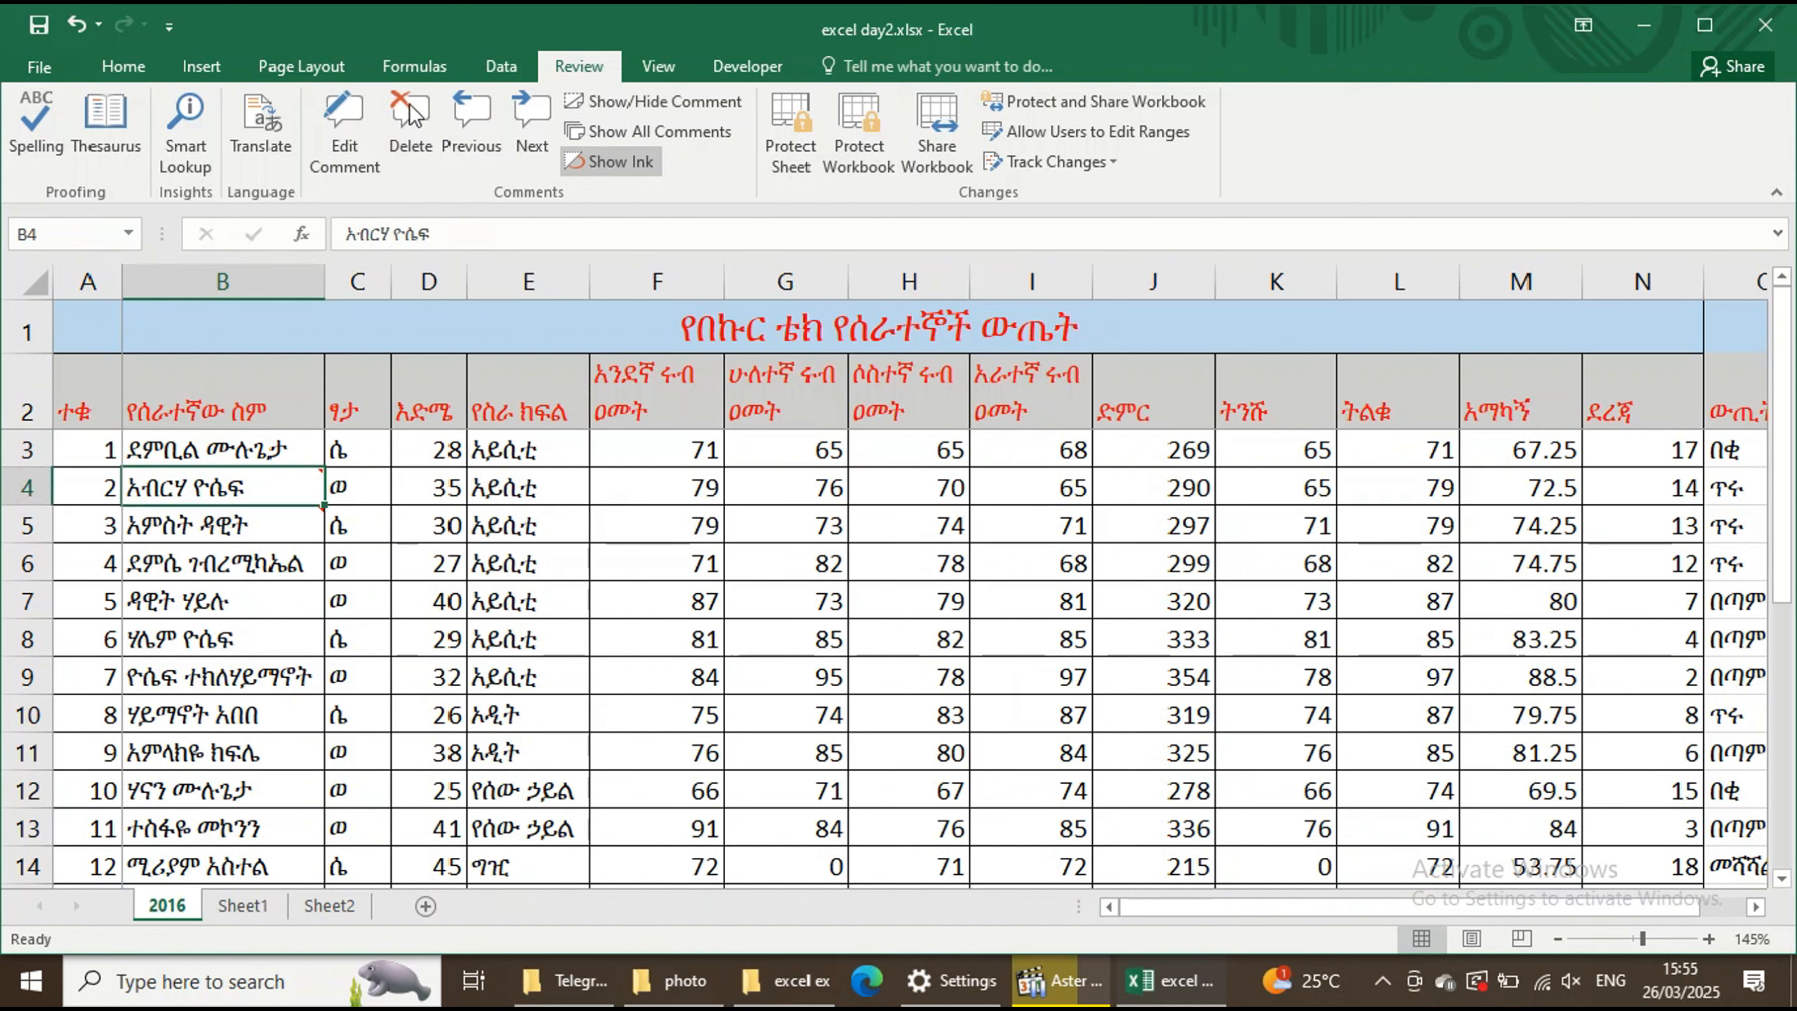